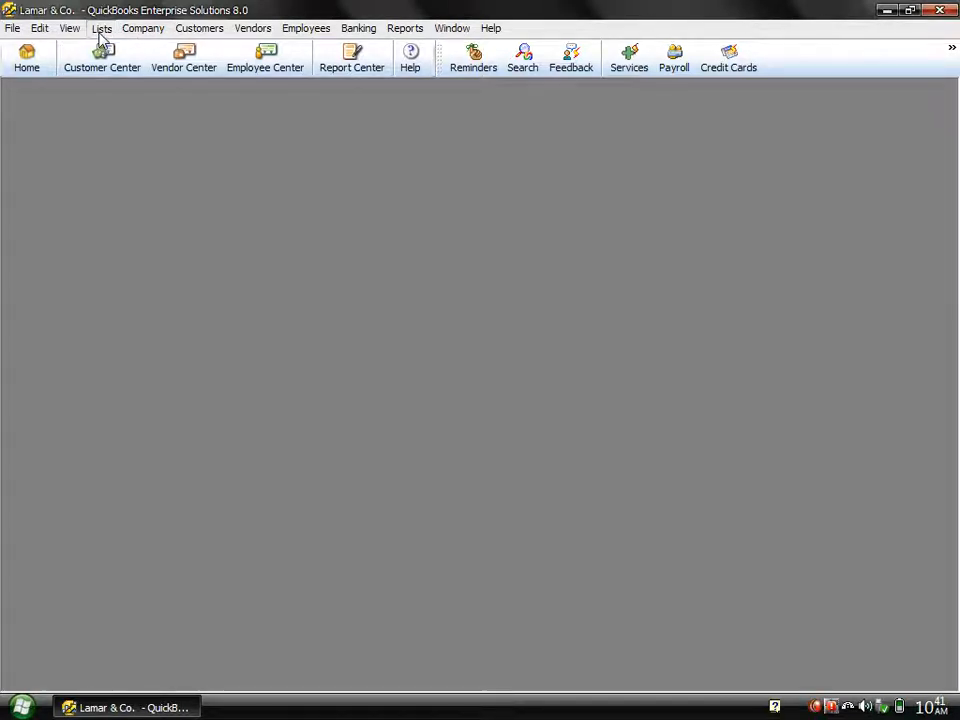
Step: Open the Item List and widen its Name column enough to show the full item names
{"action": "left_click", "coordinate": [101, 30]}
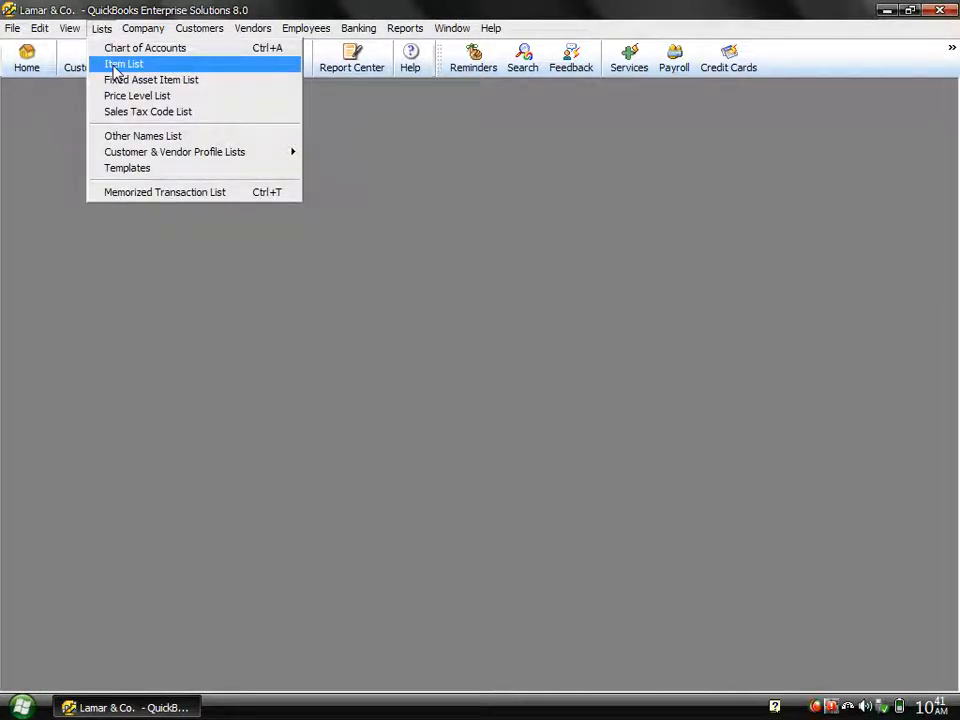
{"action": "left_click", "coordinate": [116, 66]}
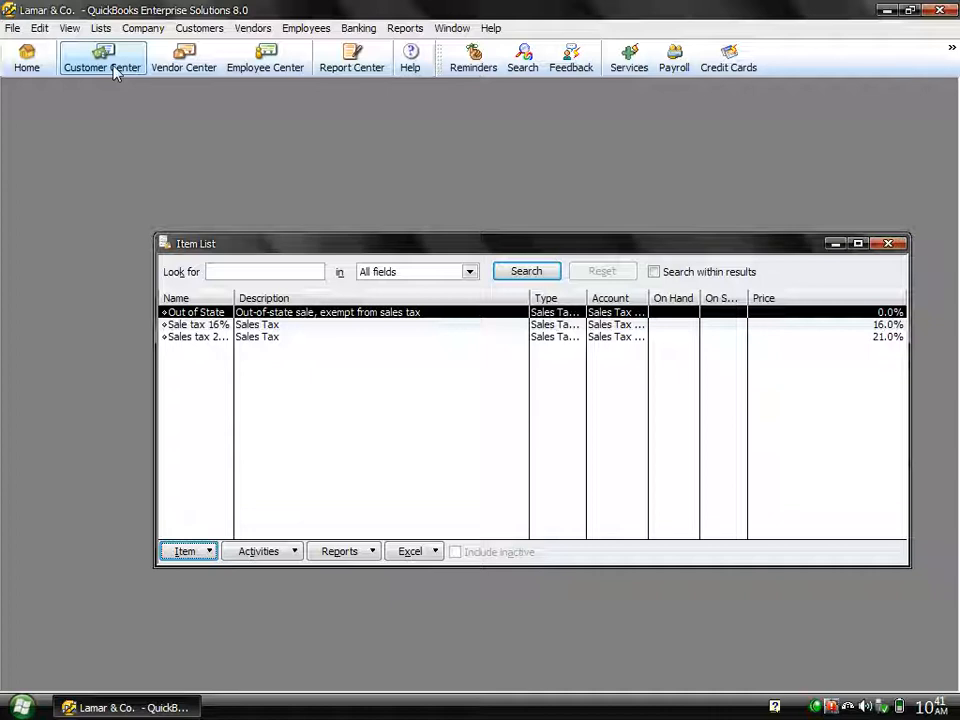
{"action": "left_click", "coordinate": [195, 327]}
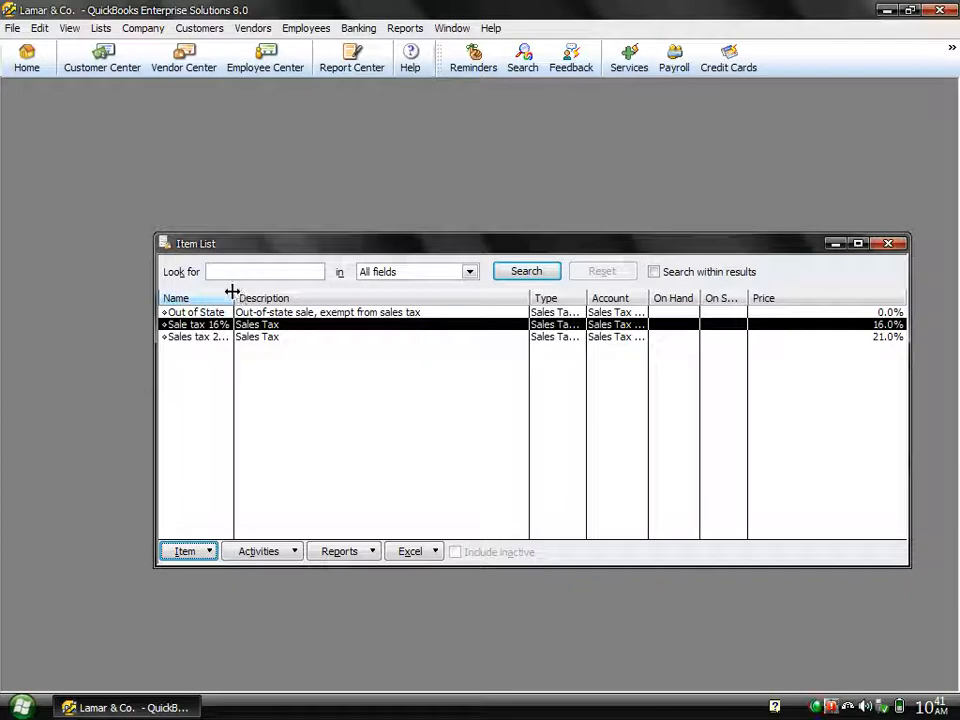
{"action": "left_click_drag", "start_coordinate": [236, 288], "coordinate": [304, 272]}
{"action": "left_click", "coordinate": [286, 271]}
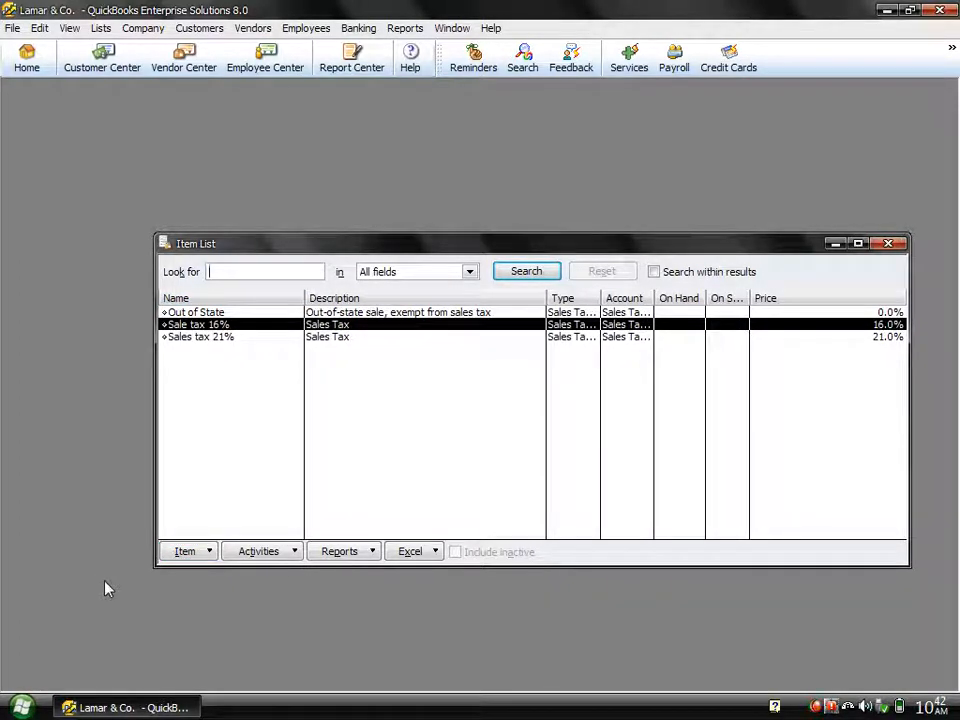
Step: Start a new item of the Inventory Part type from the Item List
{"action": "left_click", "coordinate": [186, 552]}
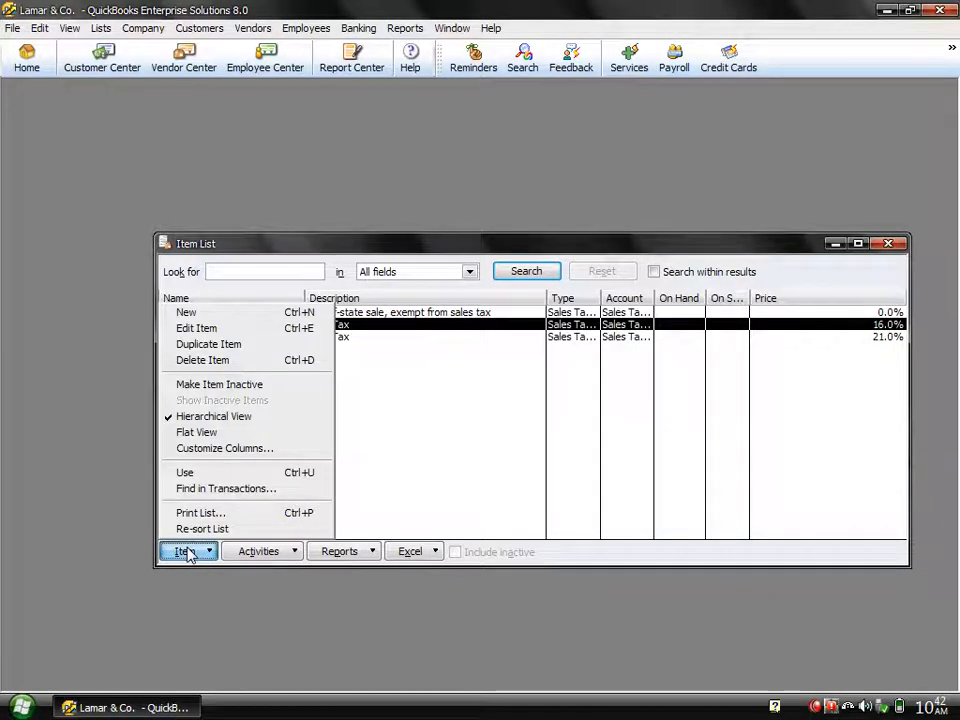
{"action": "left_click", "coordinate": [211, 318]}
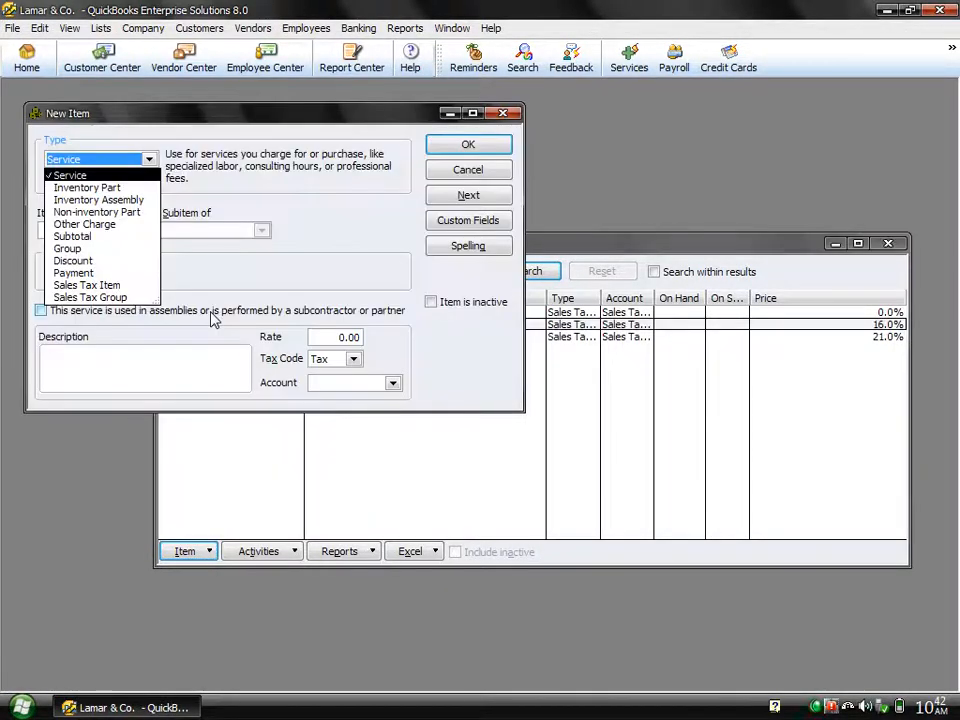
{"action": "left_click", "coordinate": [86, 188]}
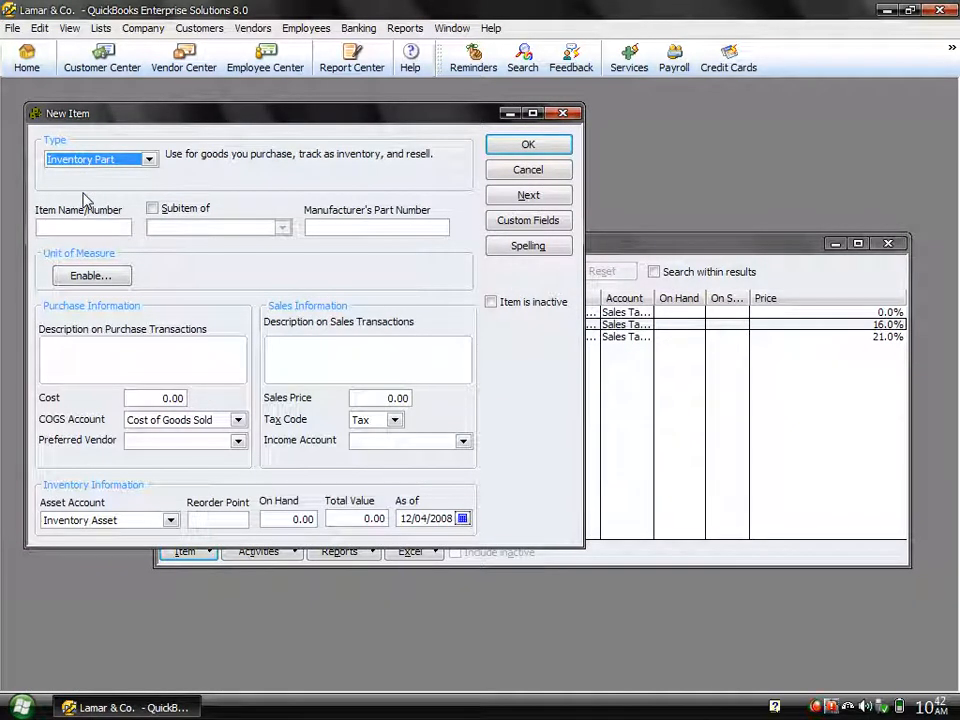
Step: Examine the new-item forms for the Inventory Assembly, Non-inventory Part, Other Charge, Subtotal and Group types
{"action": "left_click", "coordinate": [140, 160]}
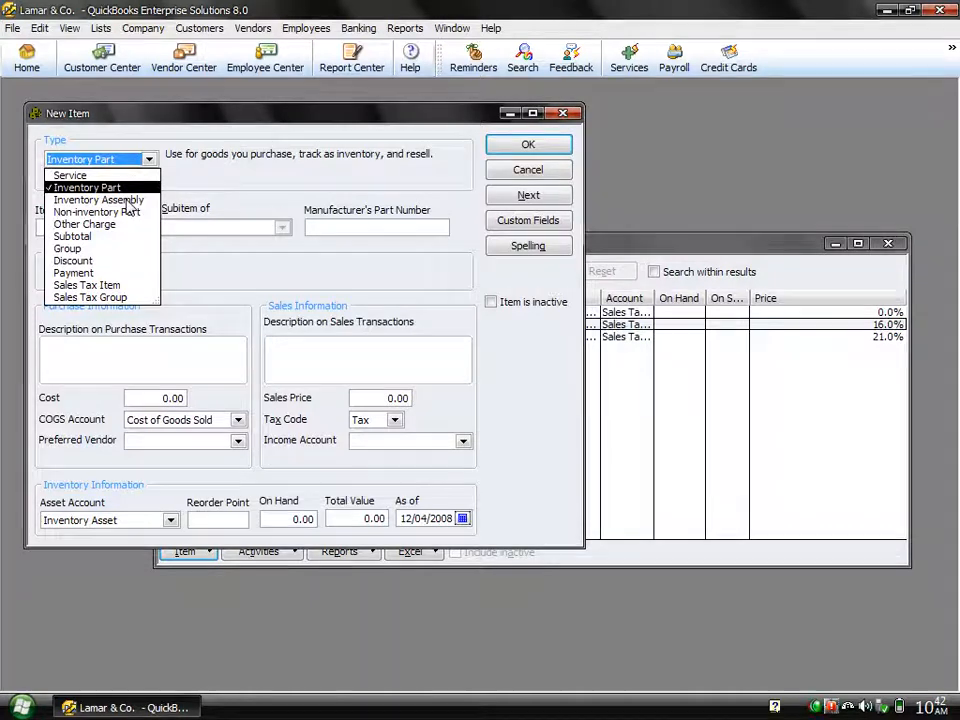
{"action": "left_click", "coordinate": [127, 201]}
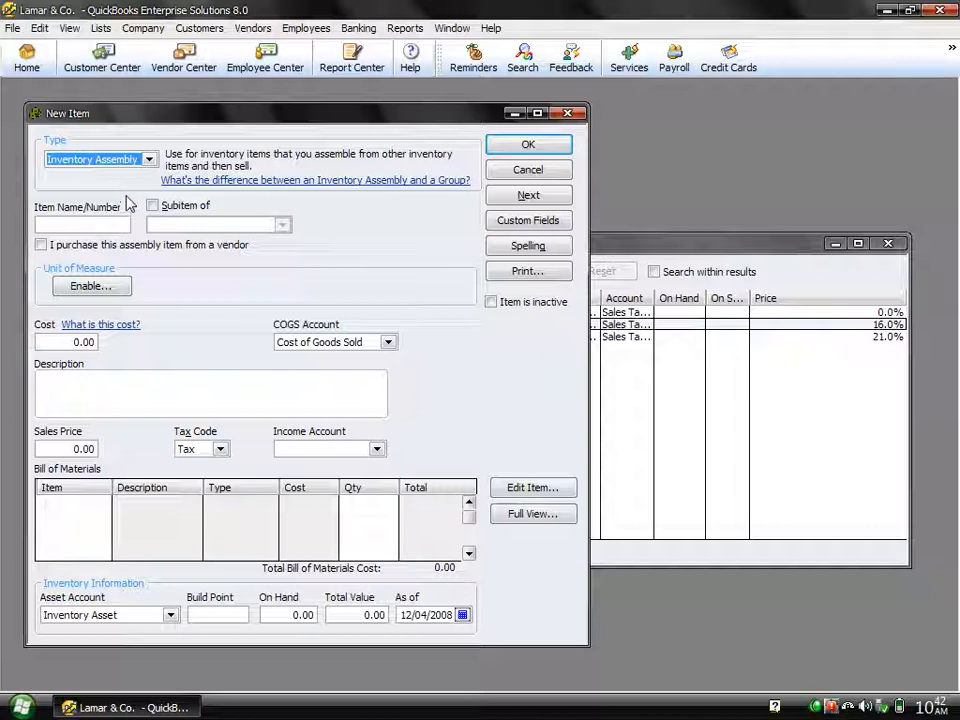
{"action": "left_click", "coordinate": [148, 159]}
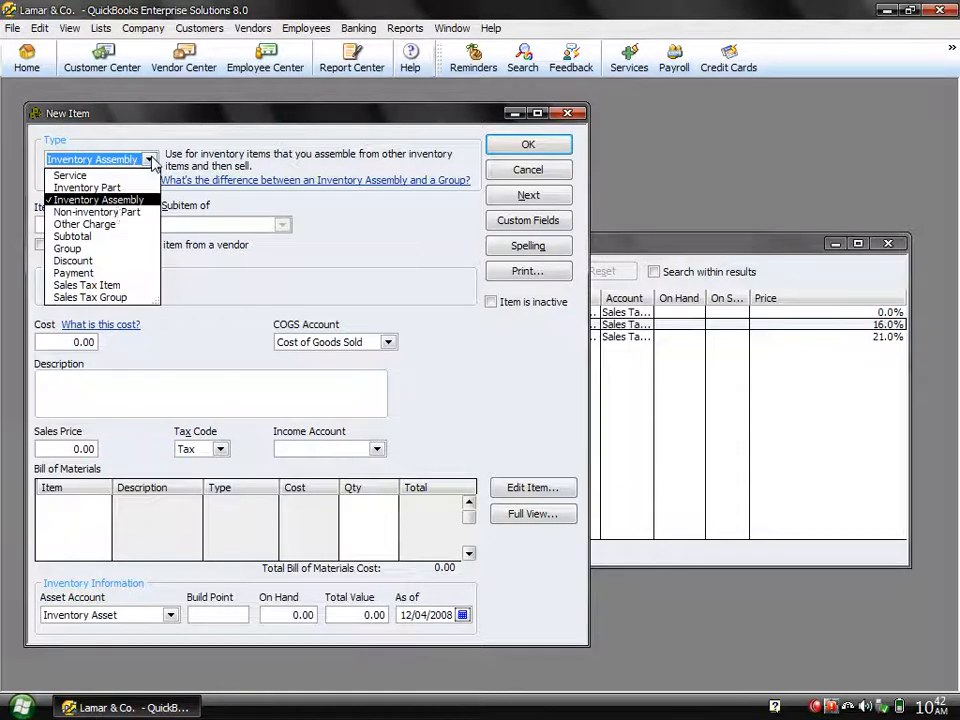
{"action": "left_click", "coordinate": [113, 214]}
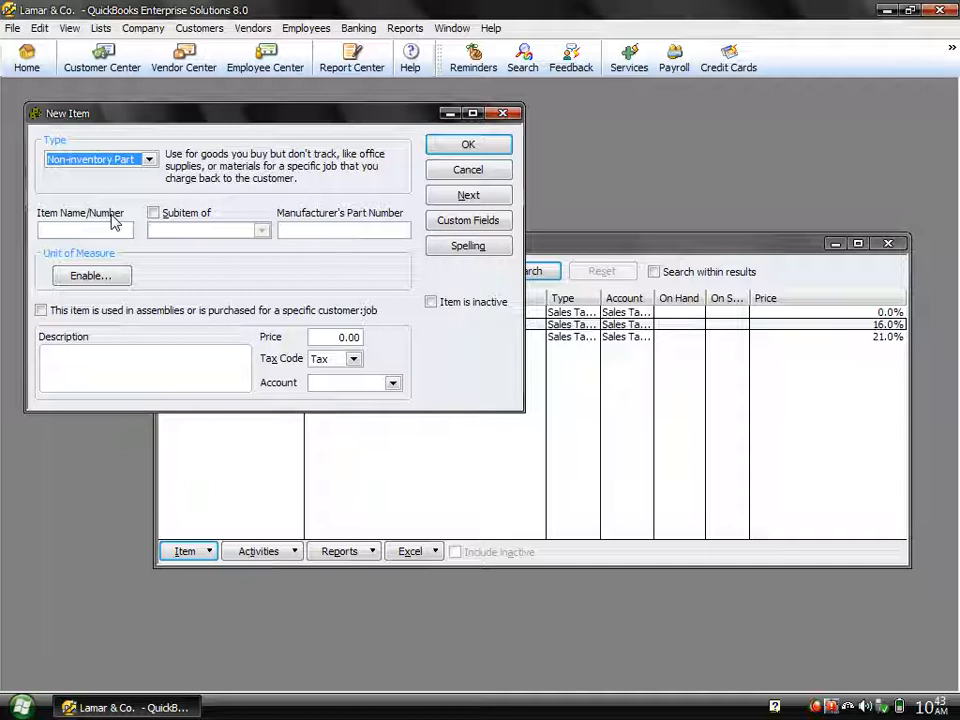
{"action": "left_click", "coordinate": [107, 158]}
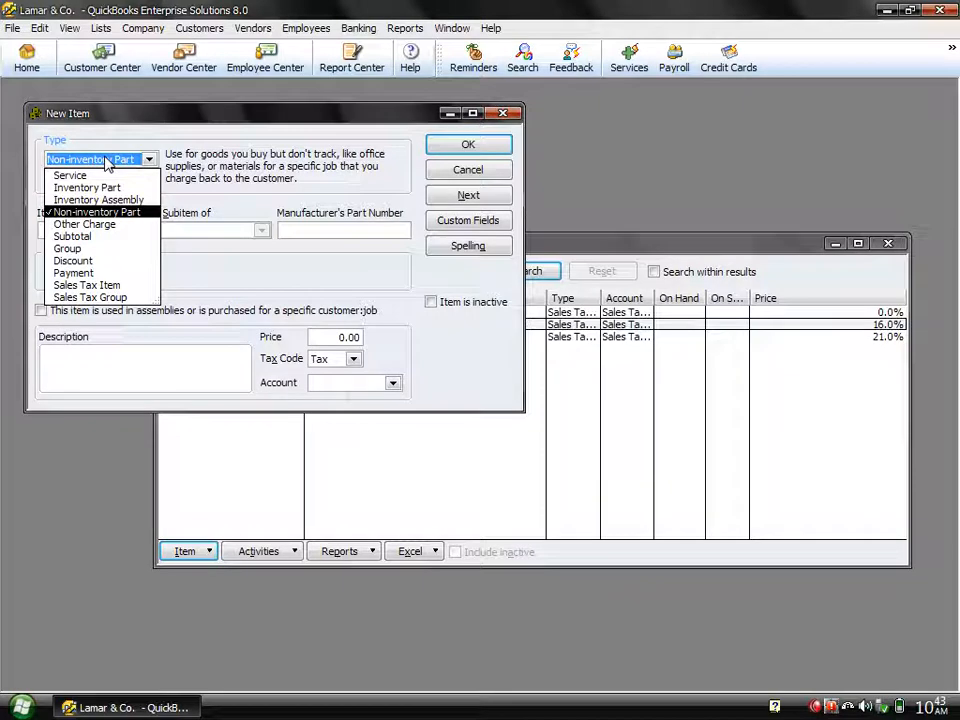
{"action": "left_click", "coordinate": [97, 224]}
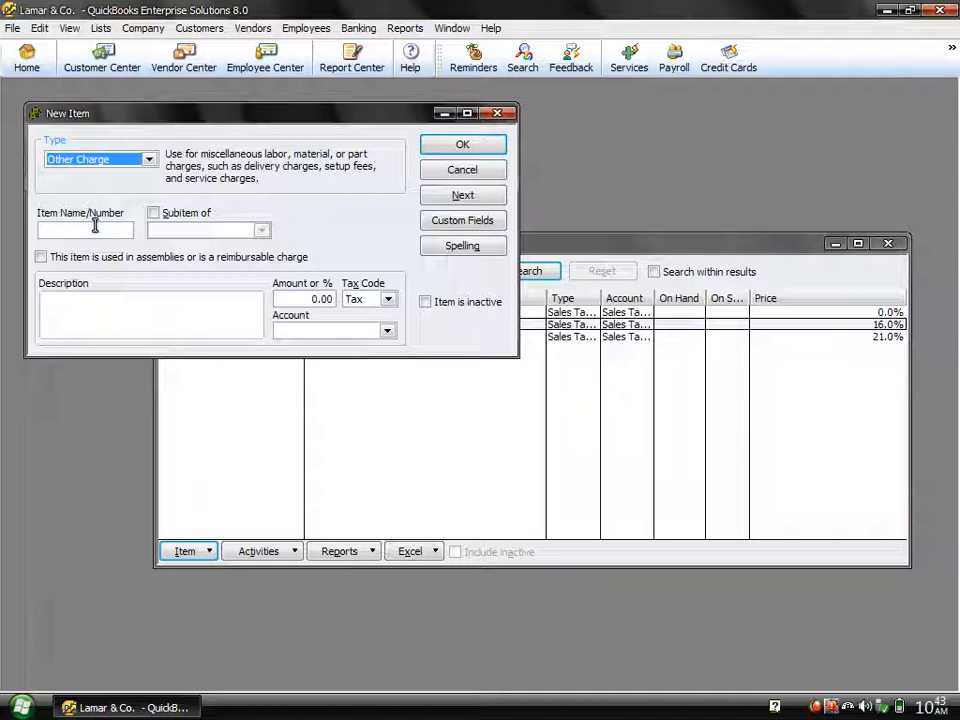
{"action": "left_click", "coordinate": [148, 159]}
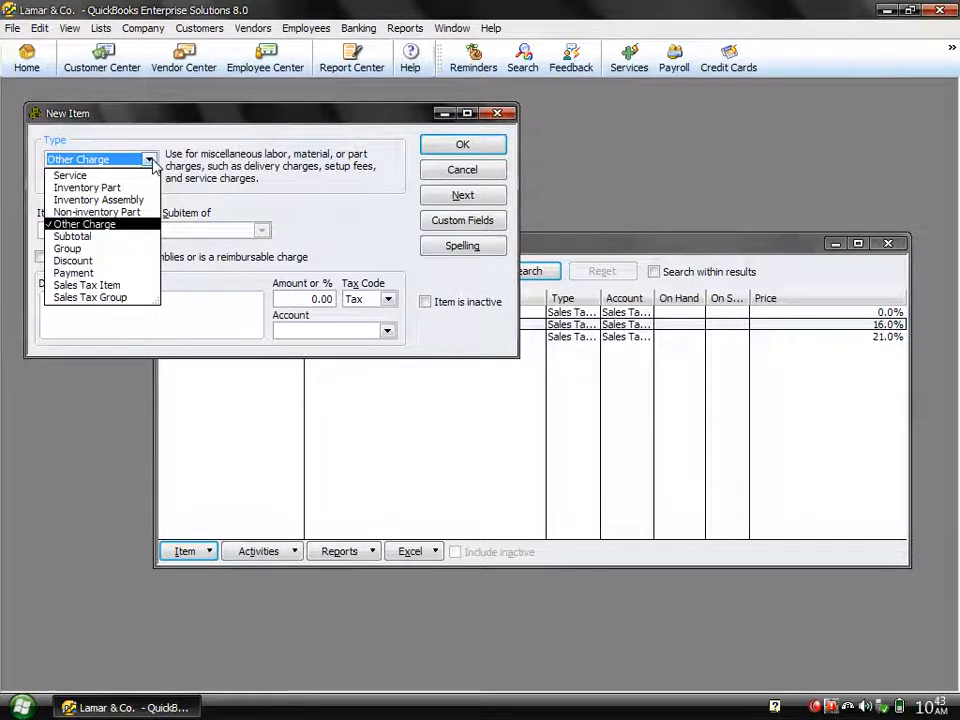
{"action": "left_click", "coordinate": [91, 238]}
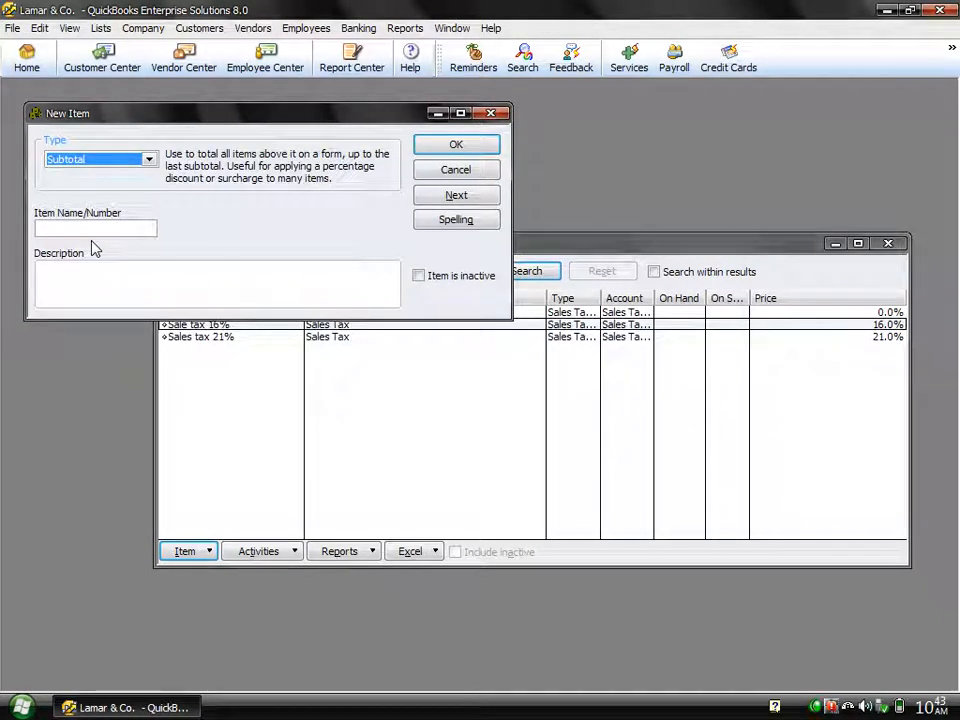
{"action": "left_click", "coordinate": [148, 159]}
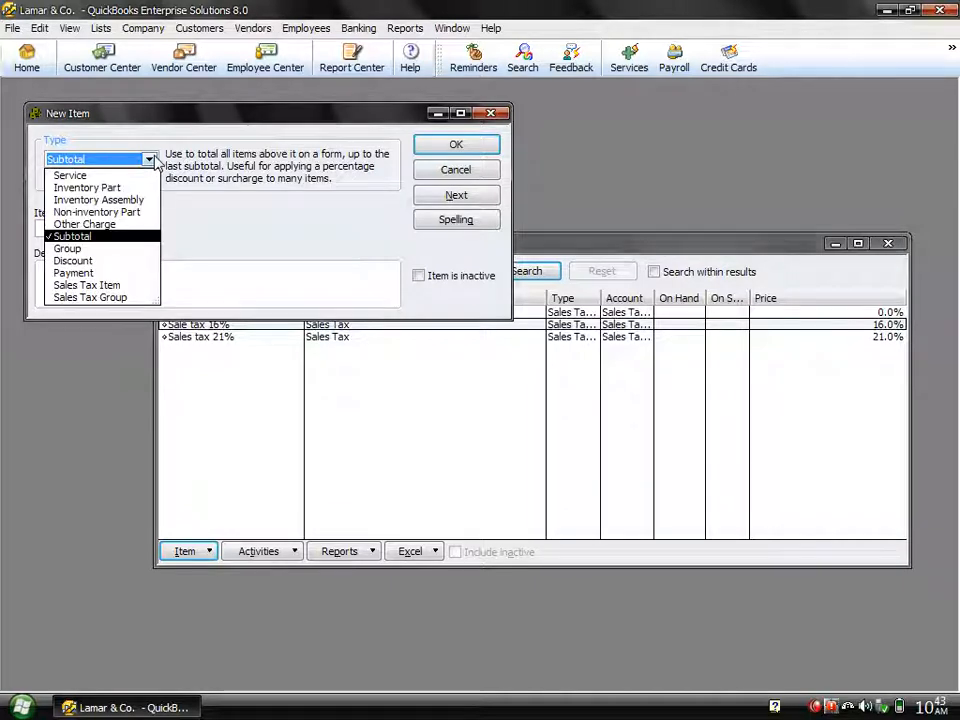
{"action": "left_click", "coordinate": [70, 248]}
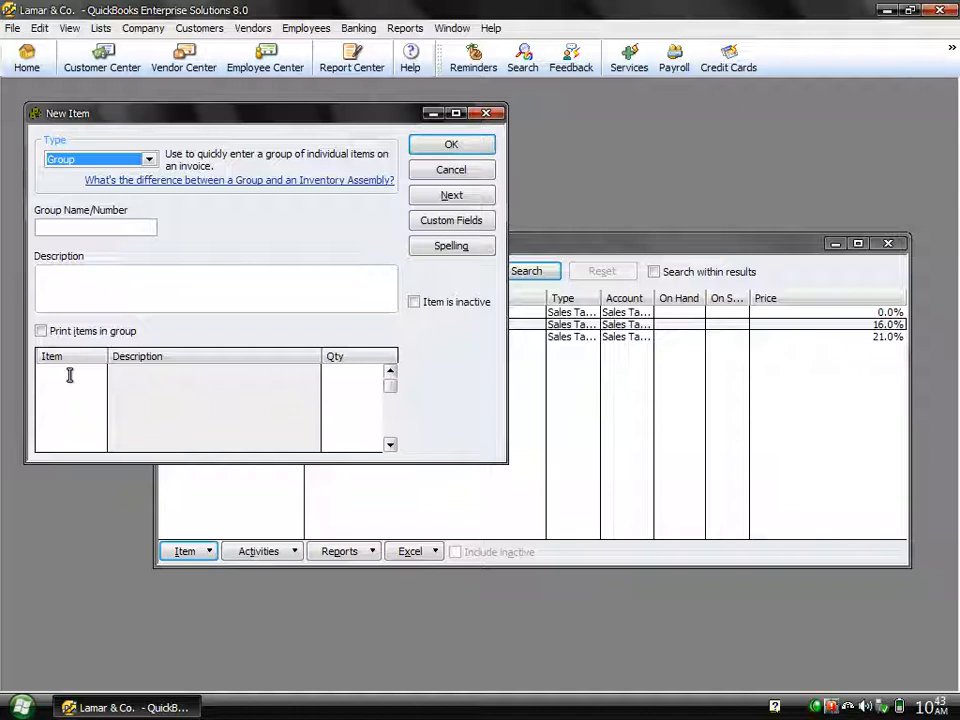
Step: Set the new item's type to Inventory Part and name the item Keyboard
{"action": "left_click", "coordinate": [97, 160]}
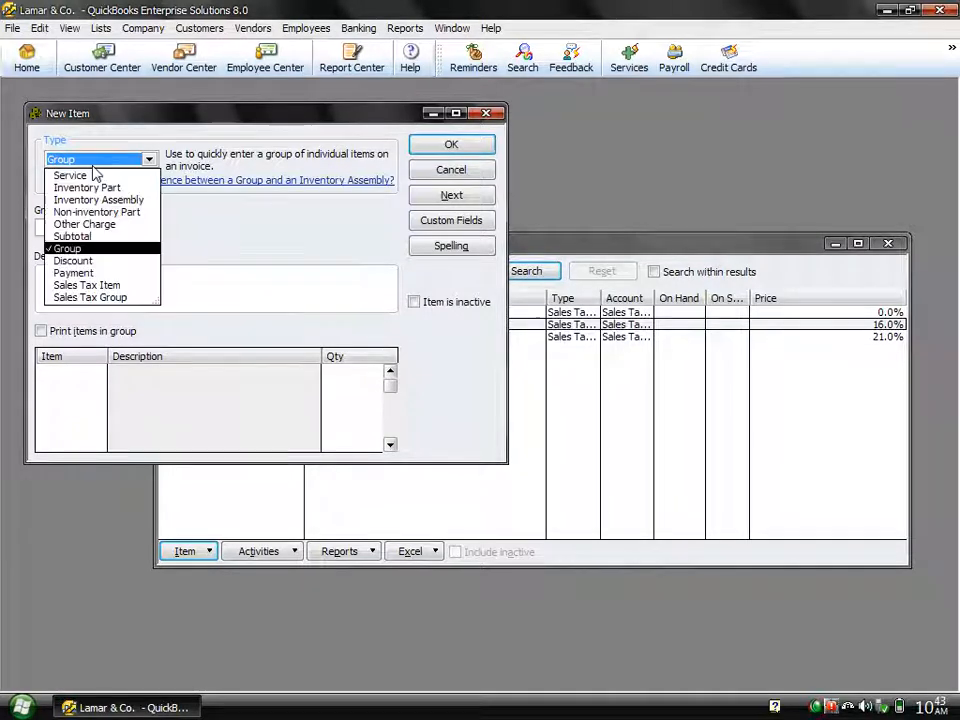
{"action": "left_click", "coordinate": [100, 187]}
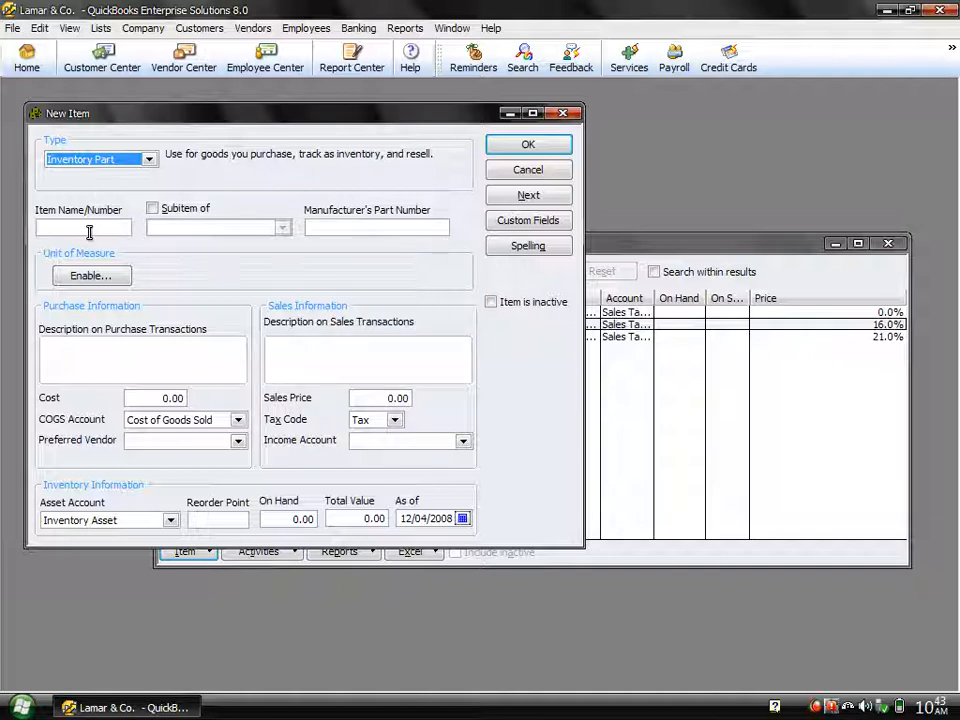
{"action": "left_click", "coordinate": [89, 228]}
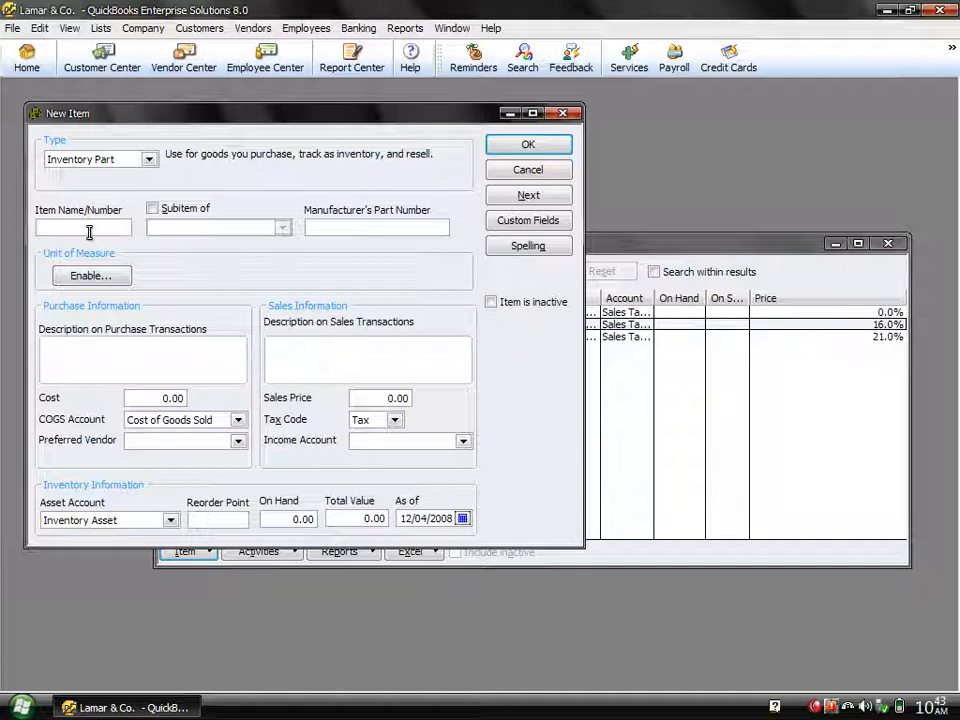
{"action": "type", "text": "Keyboard"}
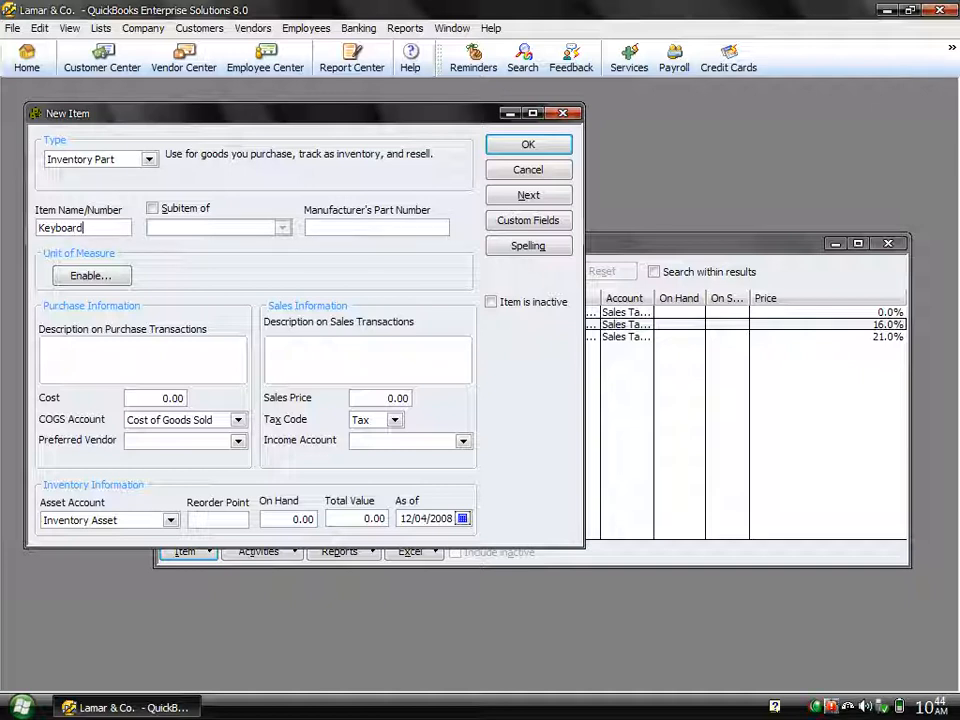
{"action": "key", "text": "shift+Home"}
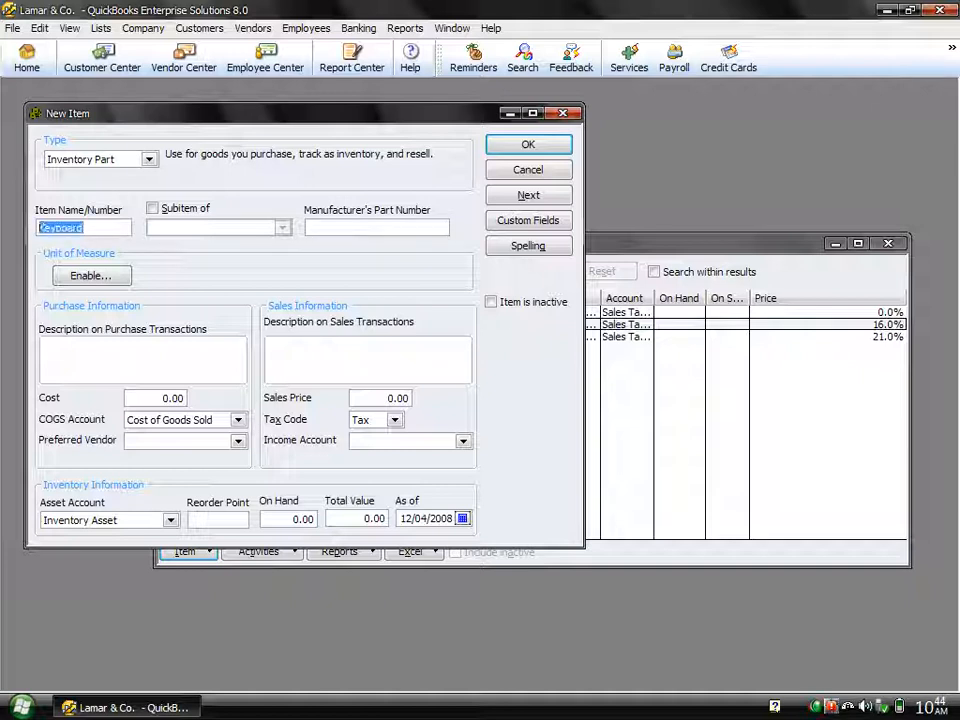
Step: Enter IBM Keyboard as the item's description for purchase and sales transactions
{"action": "left_click", "coordinate": [104, 371]}
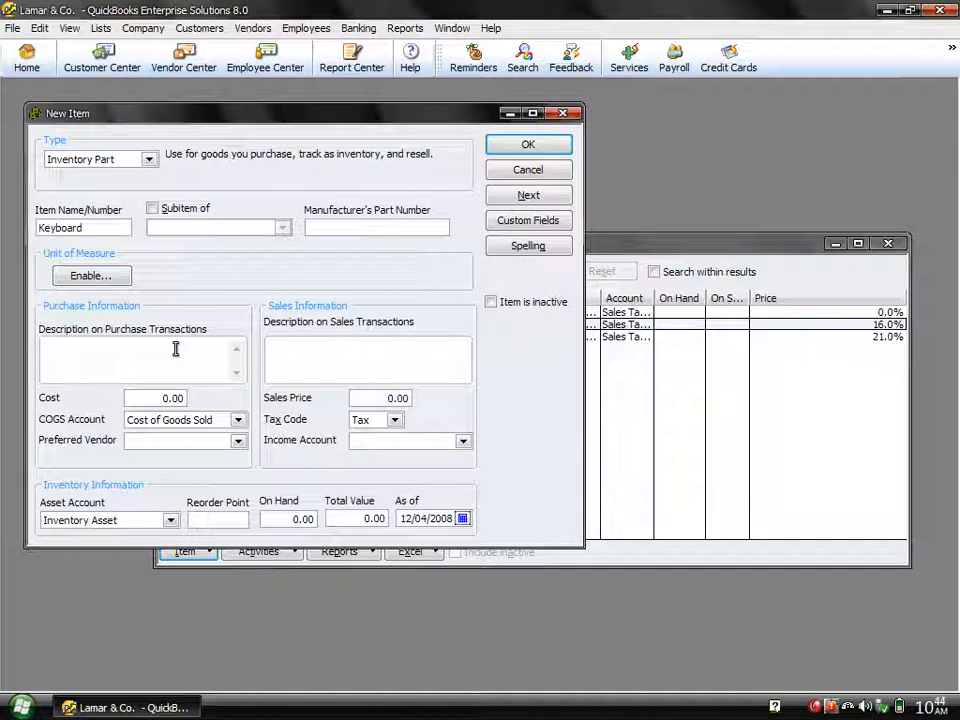
{"action": "type", "text": "IBM Keyboard"}
{"action": "left_click", "coordinate": [359, 352]}
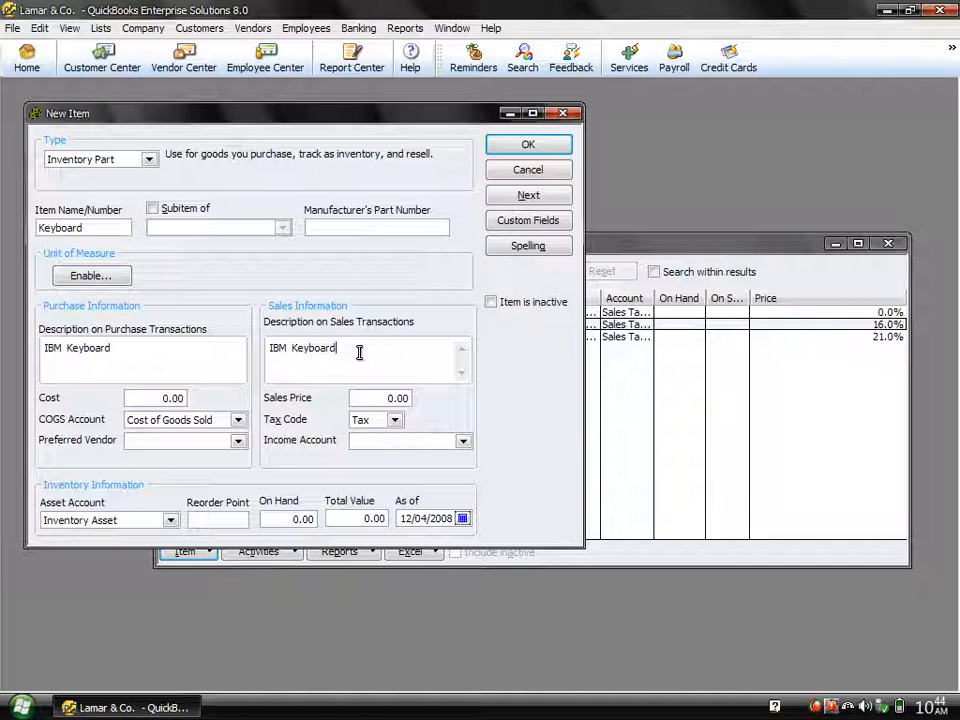
Step: Fill in the purchase details with a cost of 75, the Cost of Goods Sold account and the listed individual supplier as preferred vendor
{"action": "left_click", "coordinate": [163, 398]}
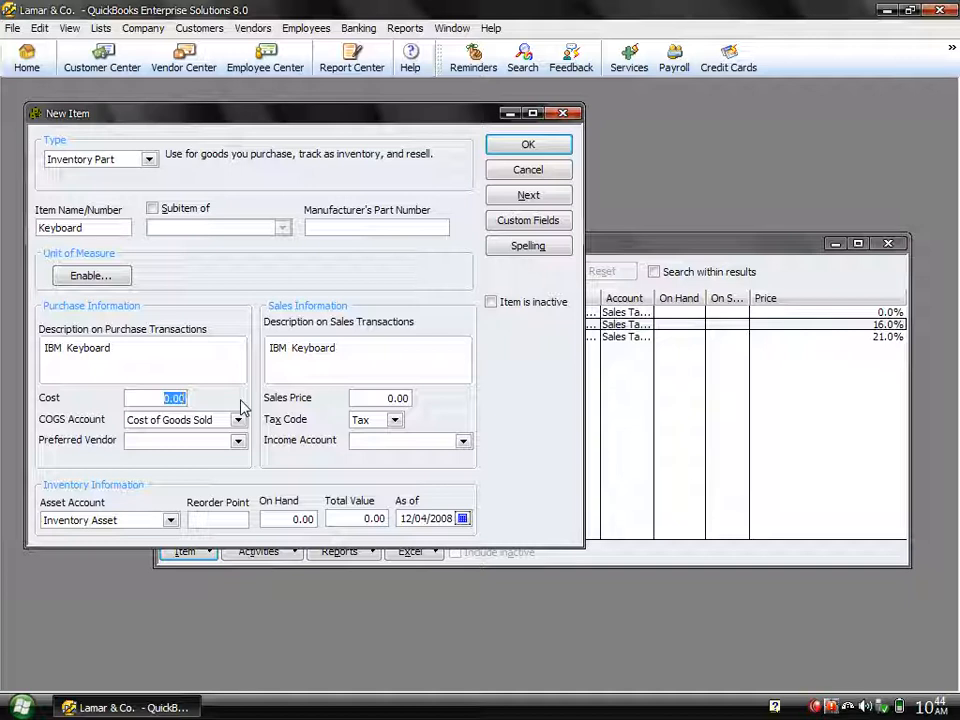
{"action": "type", "text": "75"}
{"action": "left_click", "coordinate": [239, 420]}
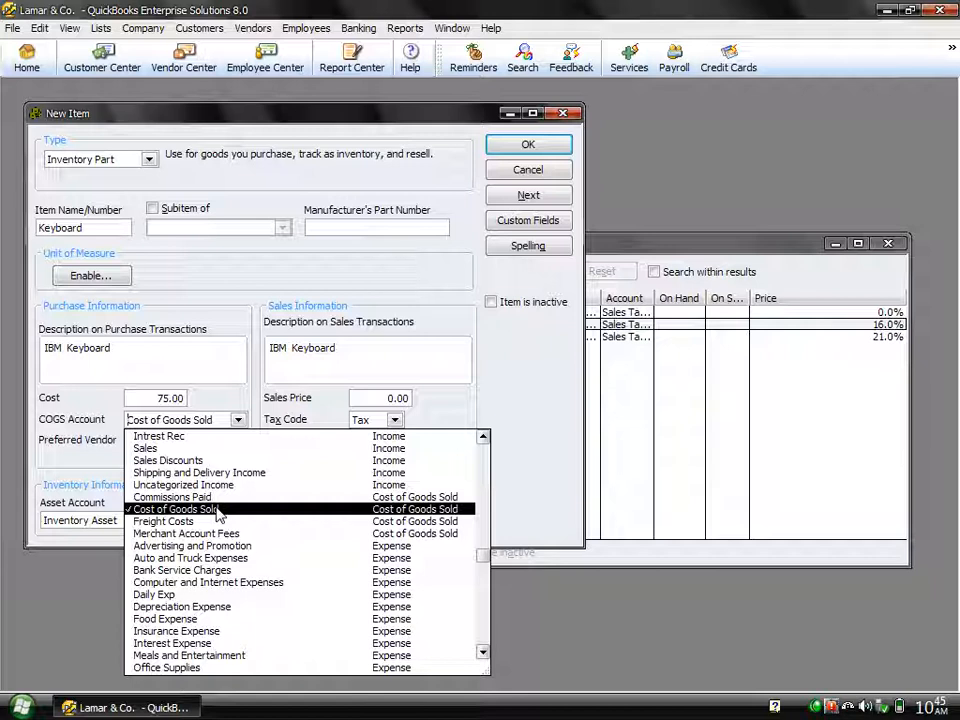
{"action": "left_click", "coordinate": [400, 515]}
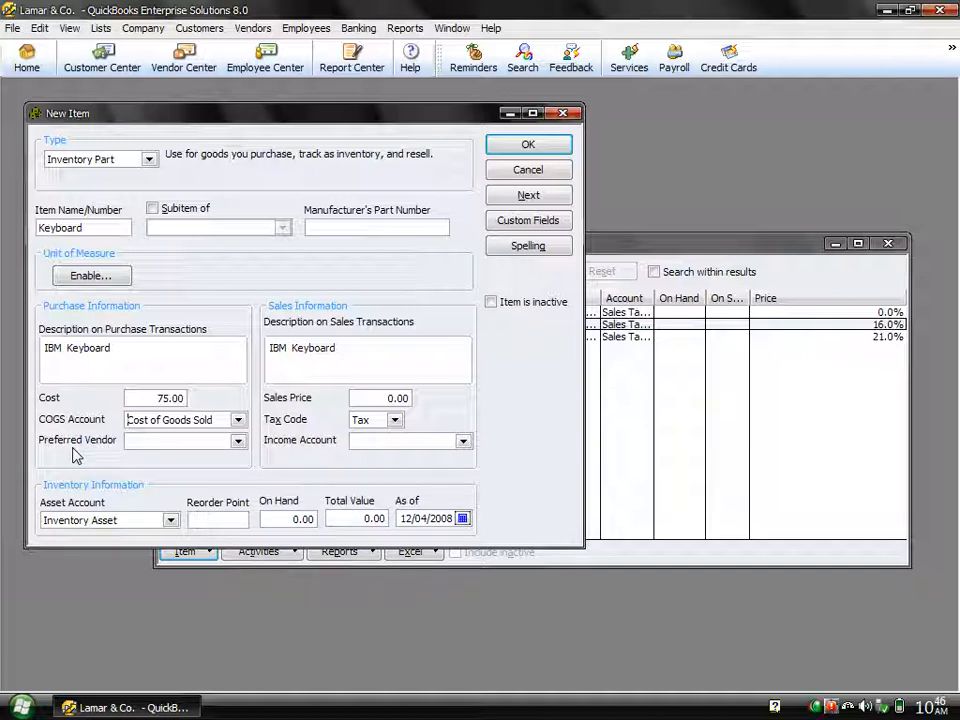
{"action": "left_click", "coordinate": [238, 443]}
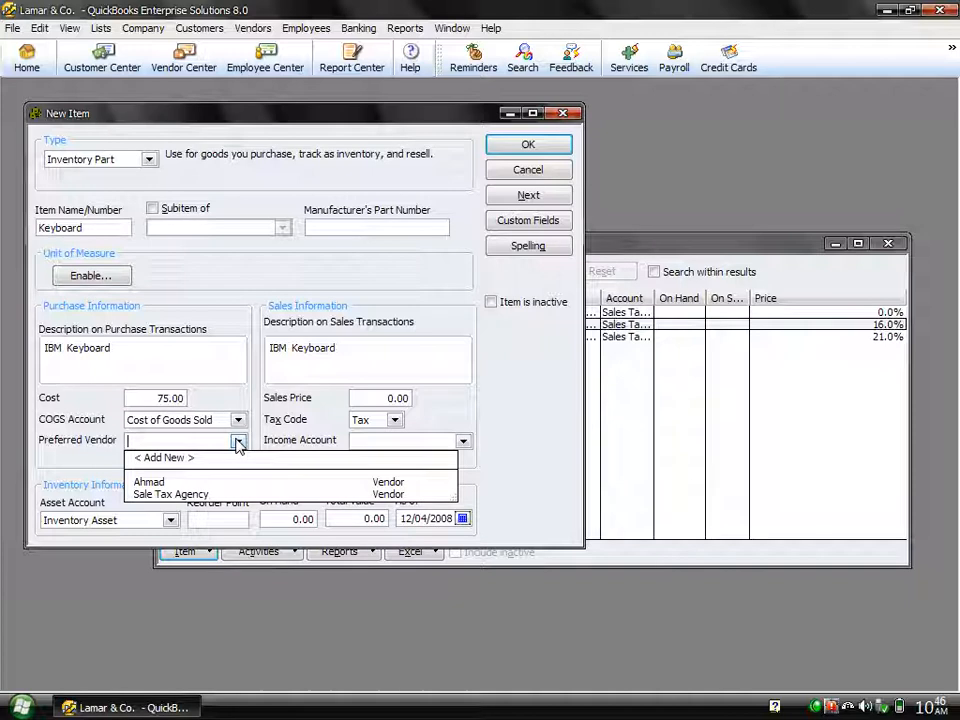
{"action": "left_click", "coordinate": [150, 482]}
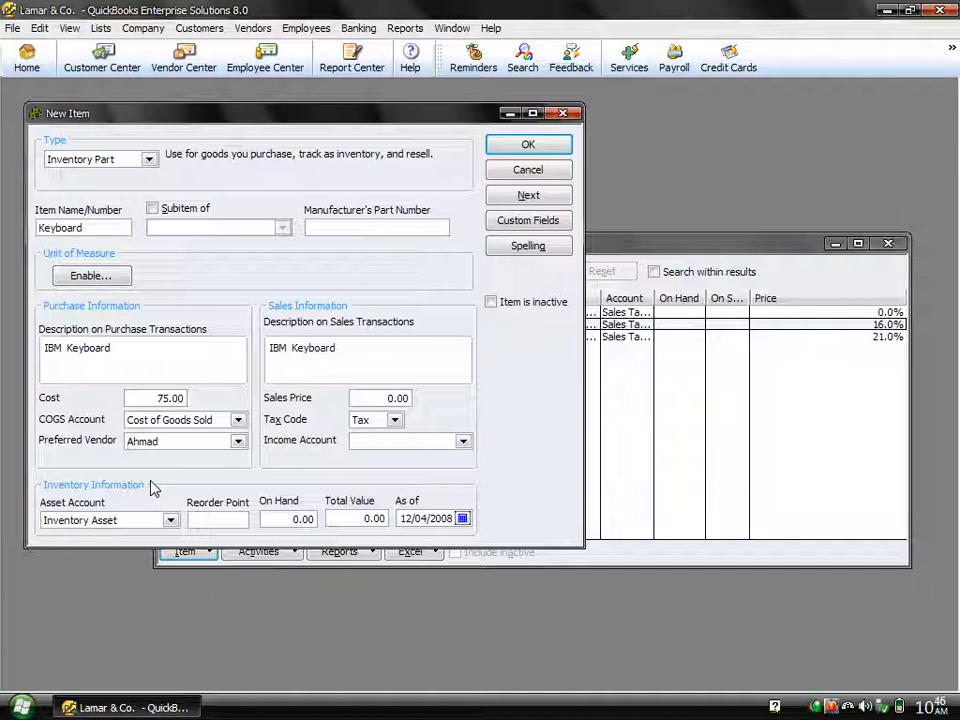
Step: Set the item's sales price to 150 and choose the Tax code for taxable sales
{"action": "left_click", "coordinate": [381, 399]}
{"action": "type", "text": "150"}
{"action": "left_click", "coordinate": [395, 423]}
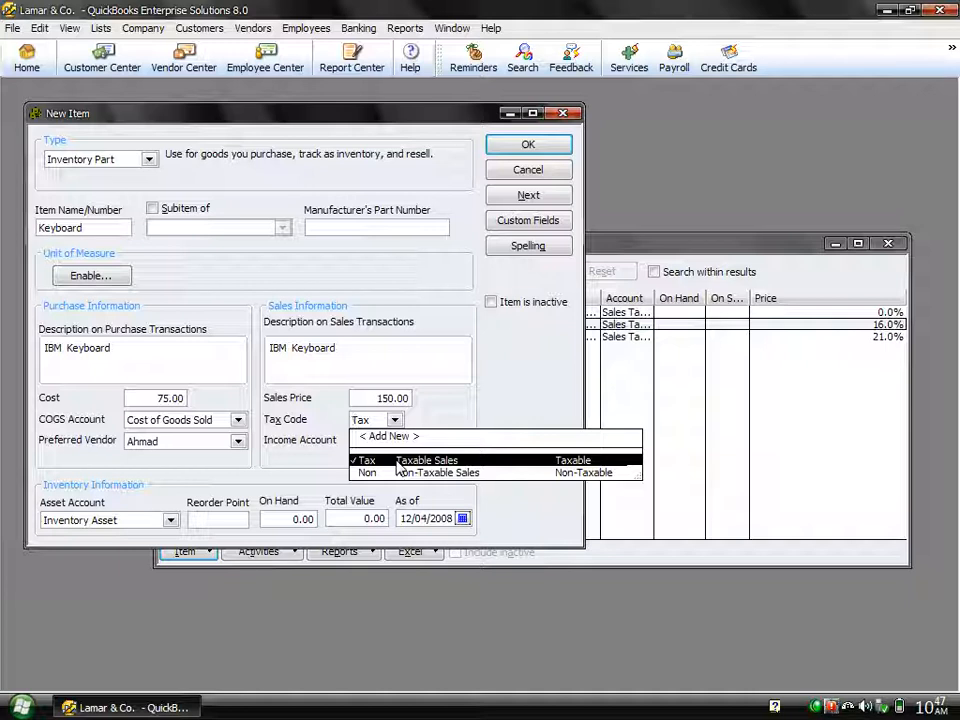
{"action": "left_click", "coordinate": [398, 466]}
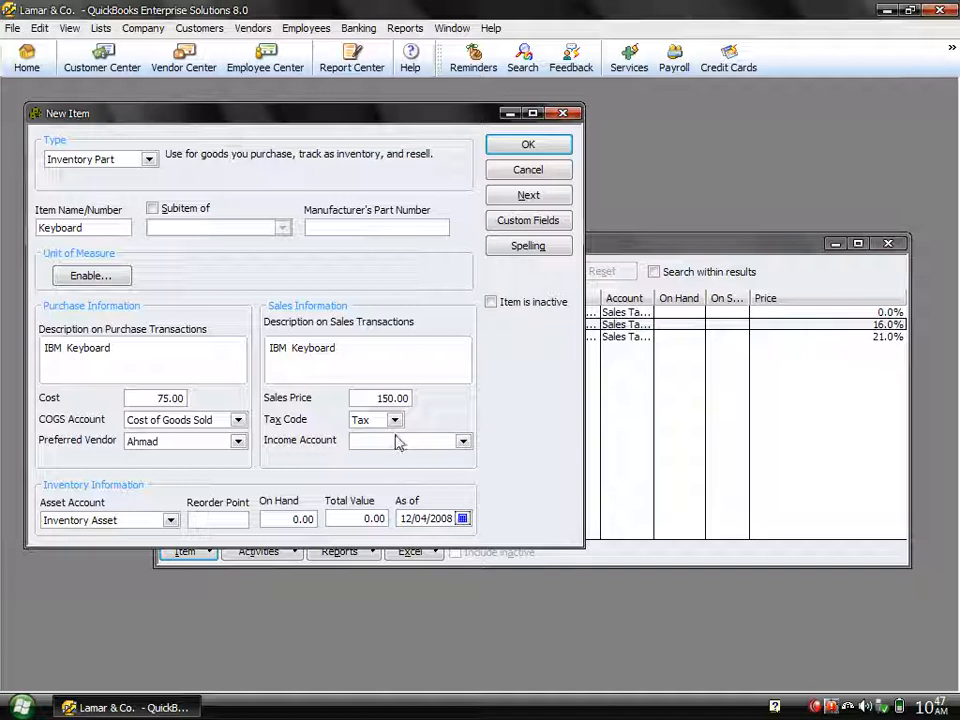
Step: Try the Non tax code for non-taxable sales on the item, and restore the Tax code
{"action": "left_click", "coordinate": [395, 421]}
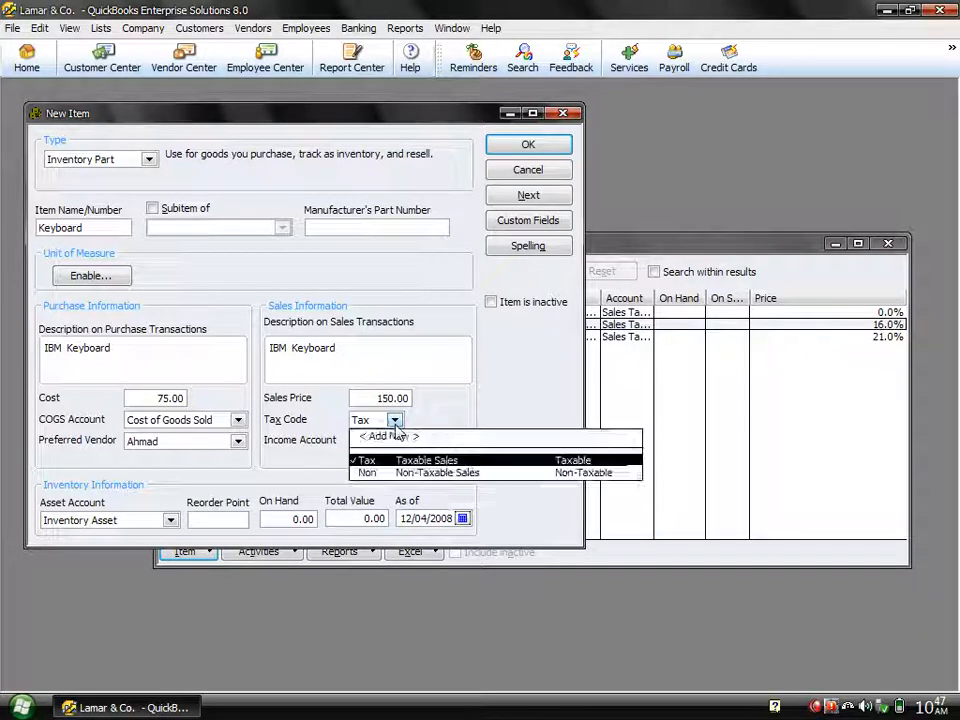
{"action": "left_click", "coordinate": [401, 474]}
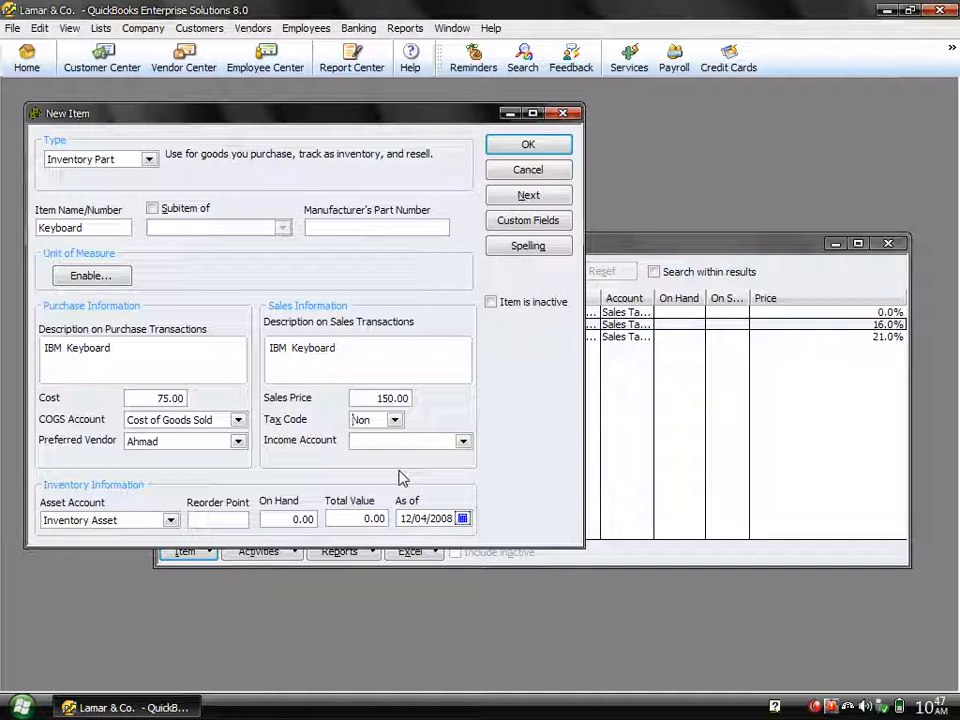
{"action": "left_click", "coordinate": [396, 421]}
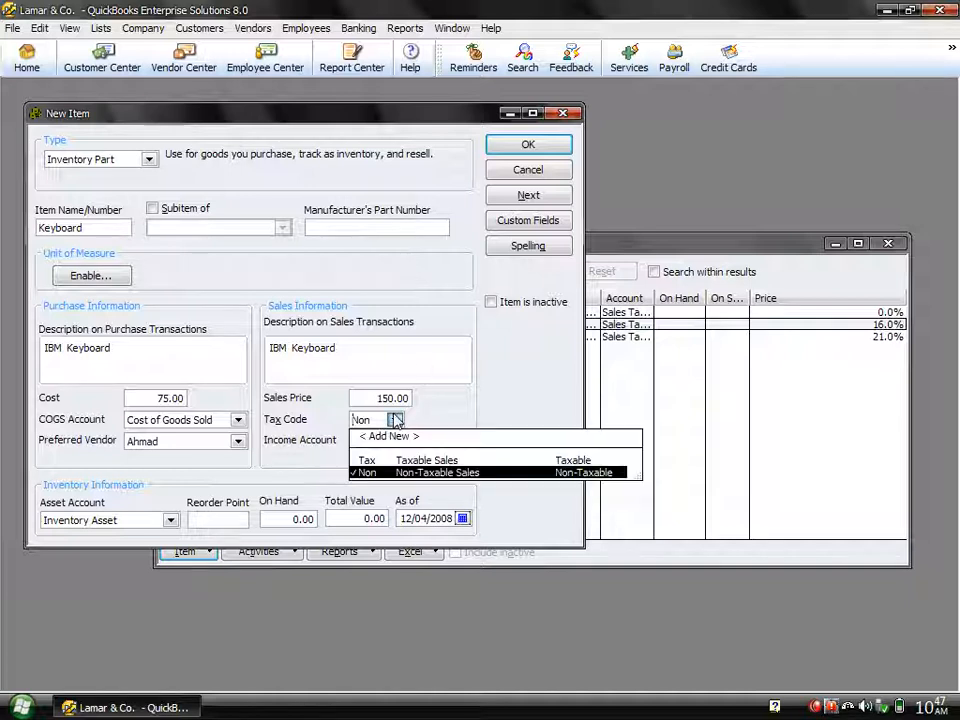
{"action": "left_click", "coordinate": [368, 462]}
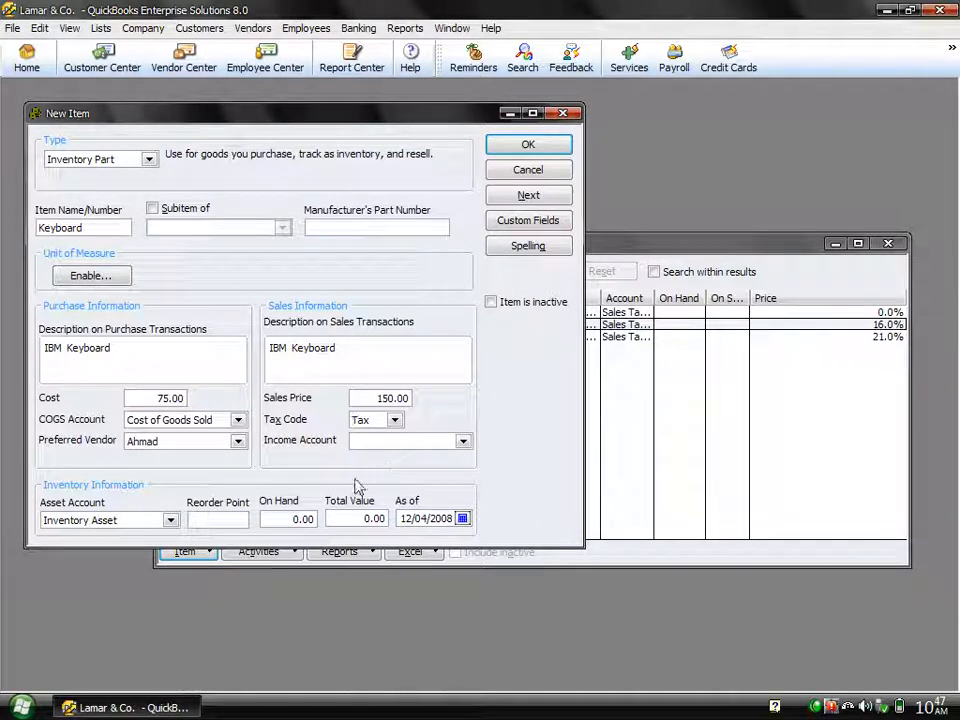
Step: Assign the Sales account as the item's income account
{"action": "left_click", "coordinate": [396, 440]}
{"action": "type", "text": "Sales"}
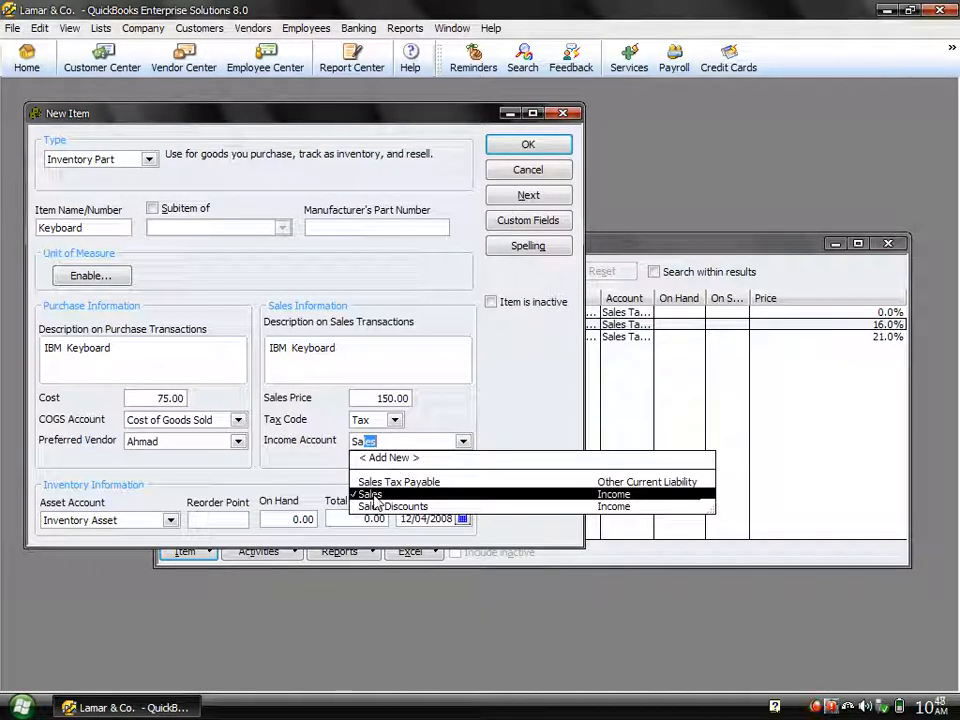
{"action": "left_click", "coordinate": [373, 495]}
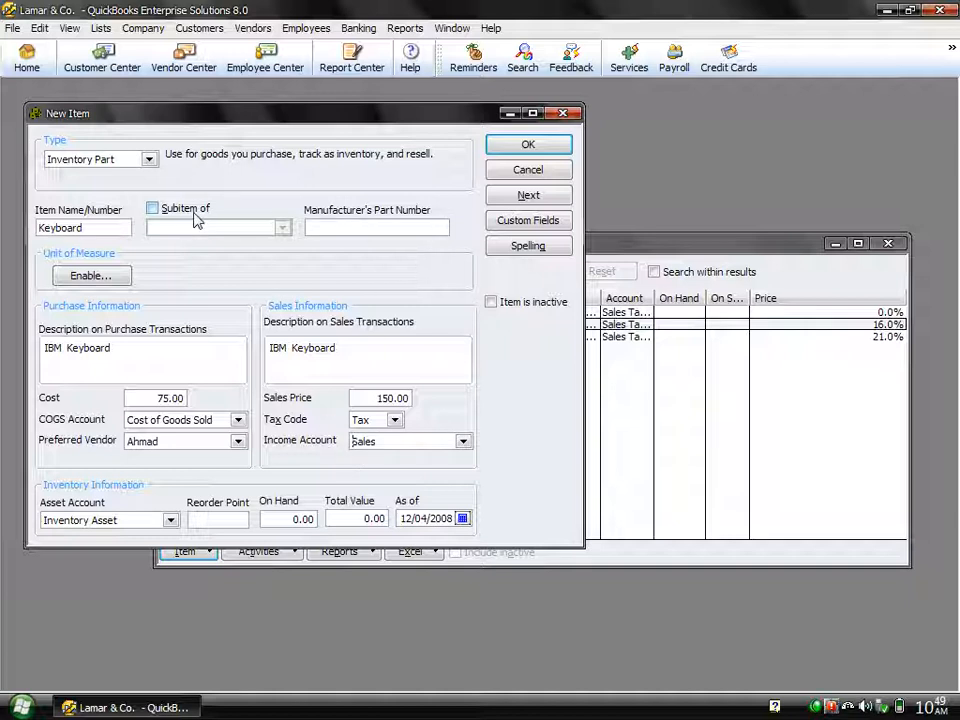
{"action": "left_click", "coordinate": [217, 420]}
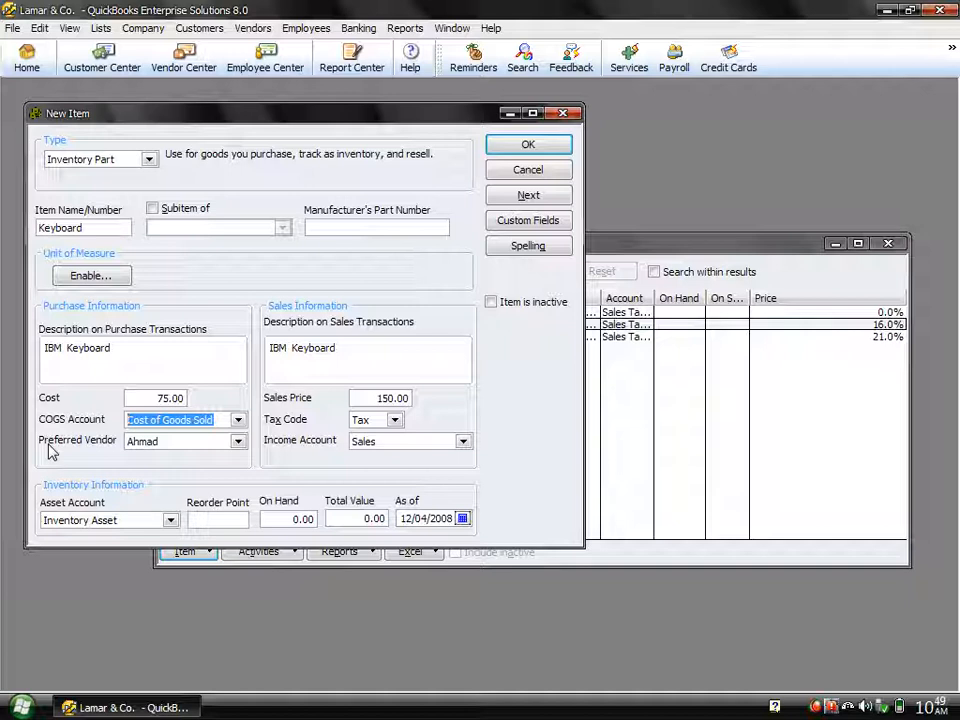
{"action": "left_click", "coordinate": [392, 440]}
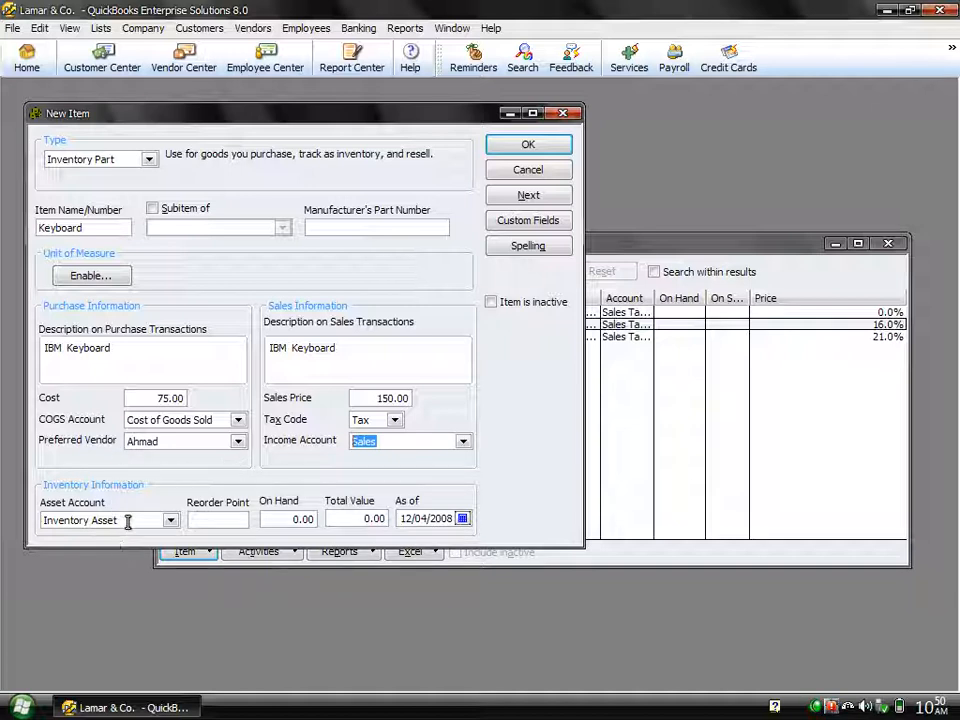
Step: Select Inventory Asset as the item's asset account and set the reorder point to 12
{"action": "left_click_drag", "start_coordinate": [129, 521], "coordinate": [32, 510]}
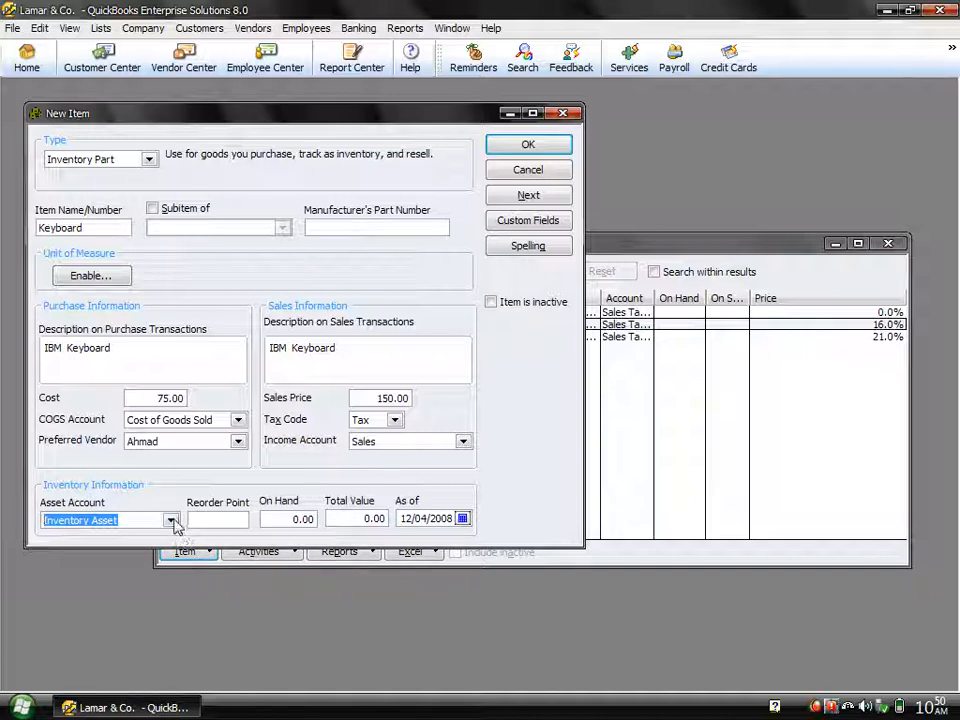
{"action": "left_click", "coordinate": [171, 520]}
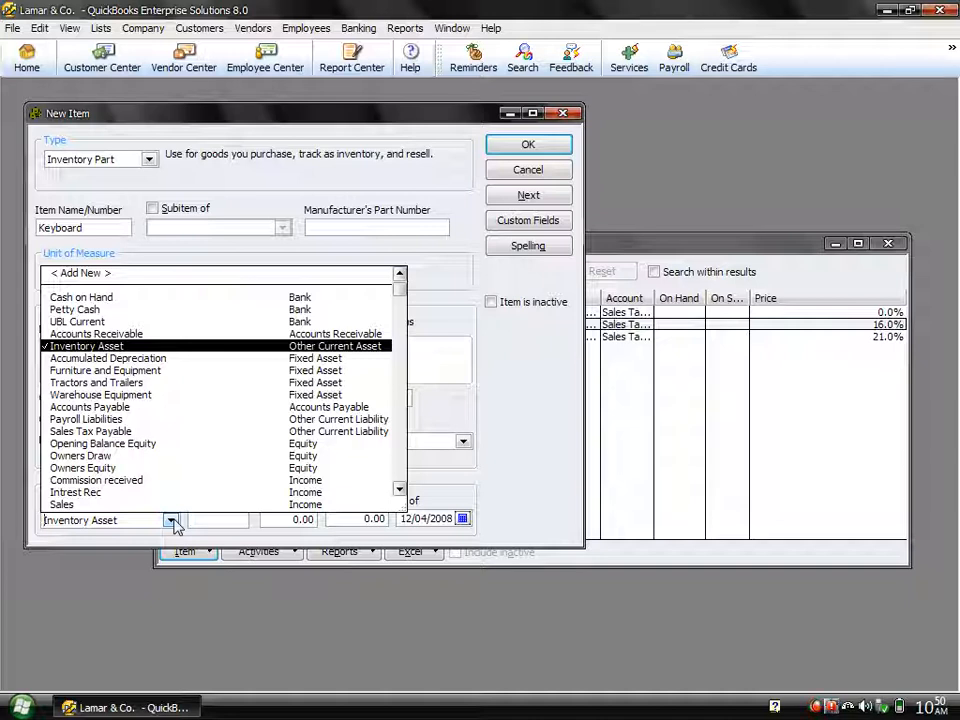
{"action": "left_click", "coordinate": [343, 347]}
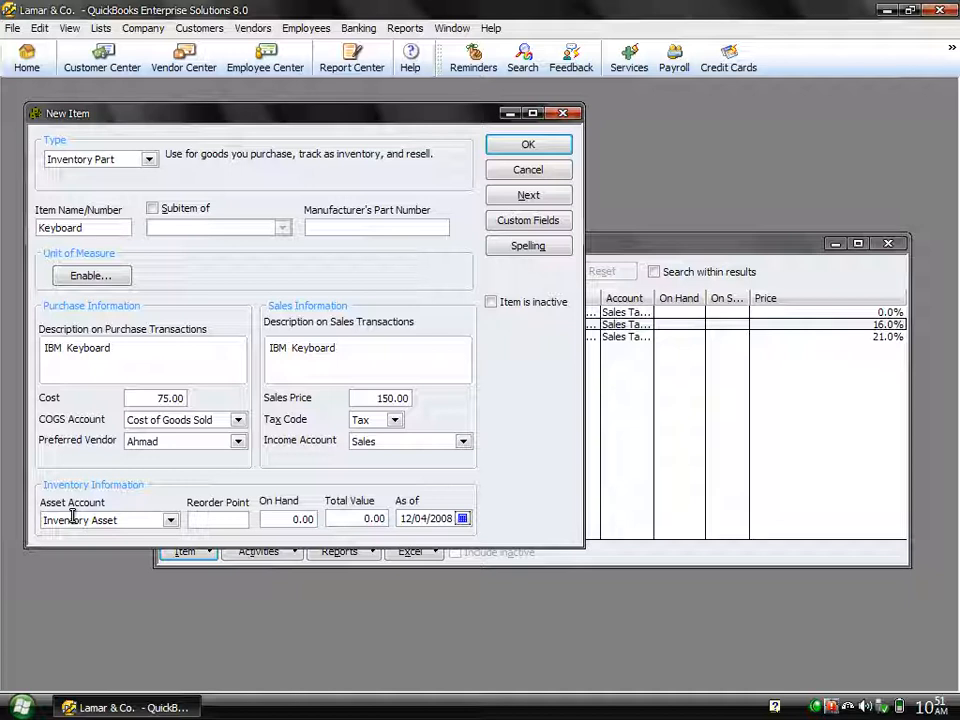
{"action": "left_click", "coordinate": [218, 519]}
{"action": "type", "text": "12"}
{"action": "key", "text": "Tab"}
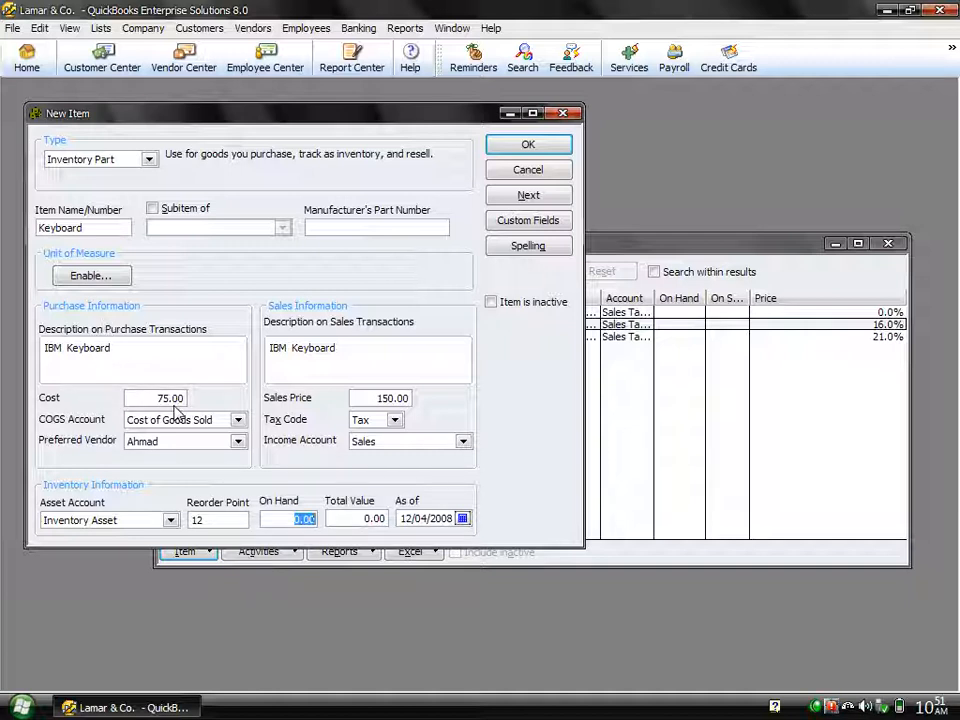
Step: Set the item's on-hand quantity to 120 and save the Keyboard item
{"action": "type", "text": "120"}
{"action": "key", "text": "Tab"}
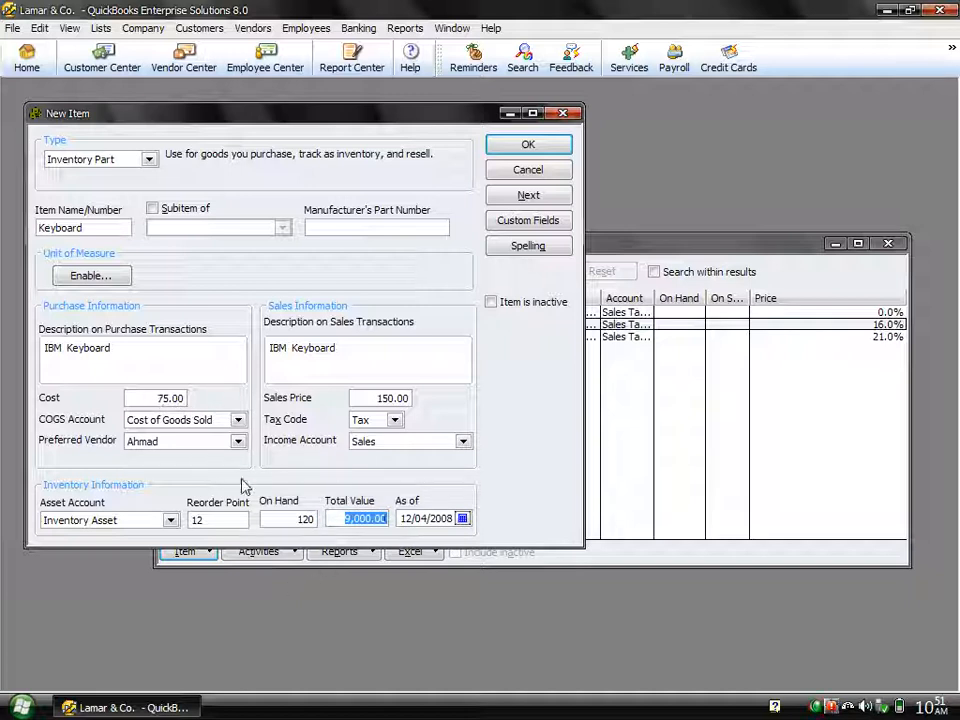
{"action": "left_click", "coordinate": [357, 519]}
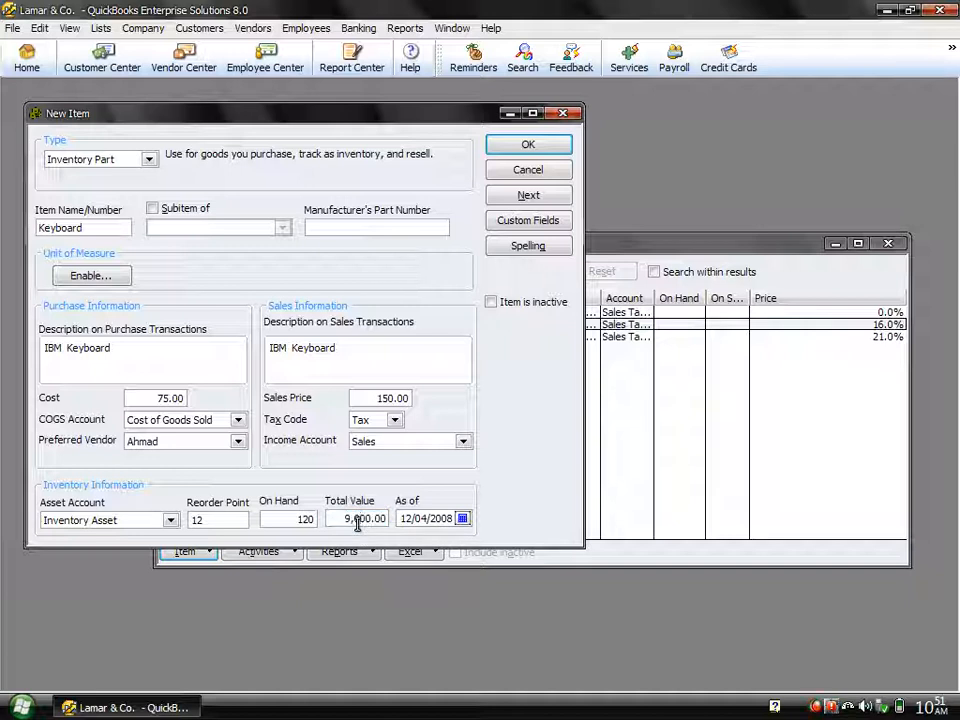
{"action": "left_click", "coordinate": [529, 146]}
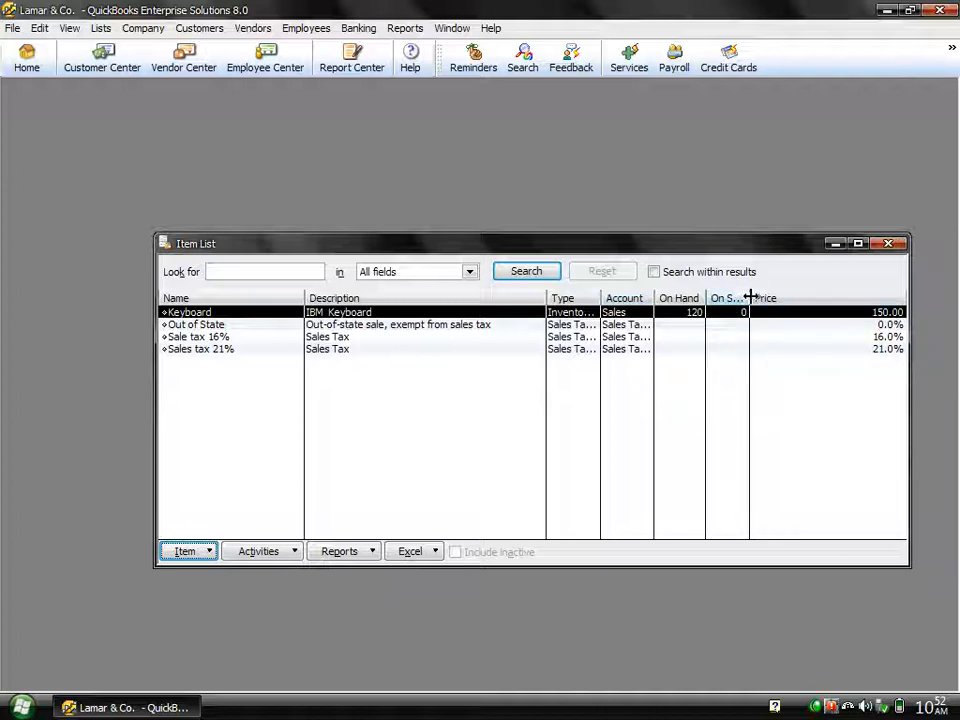
Step: Widen the Item List's sales order column slightly and run the Trial Balance for all dates to examine the Inventory Asset transactions
{"action": "mouse_move", "coordinate": [749, 297]}
{"action": "left_mouse_down"}
{"action": "mouse_move", "coordinate": [779, 296]}
{"action": "mouse_move", "coordinate": [754, 296]}
{"action": "mouse_move", "coordinate": [762, 297]}
{"action": "left_mouse_up"}
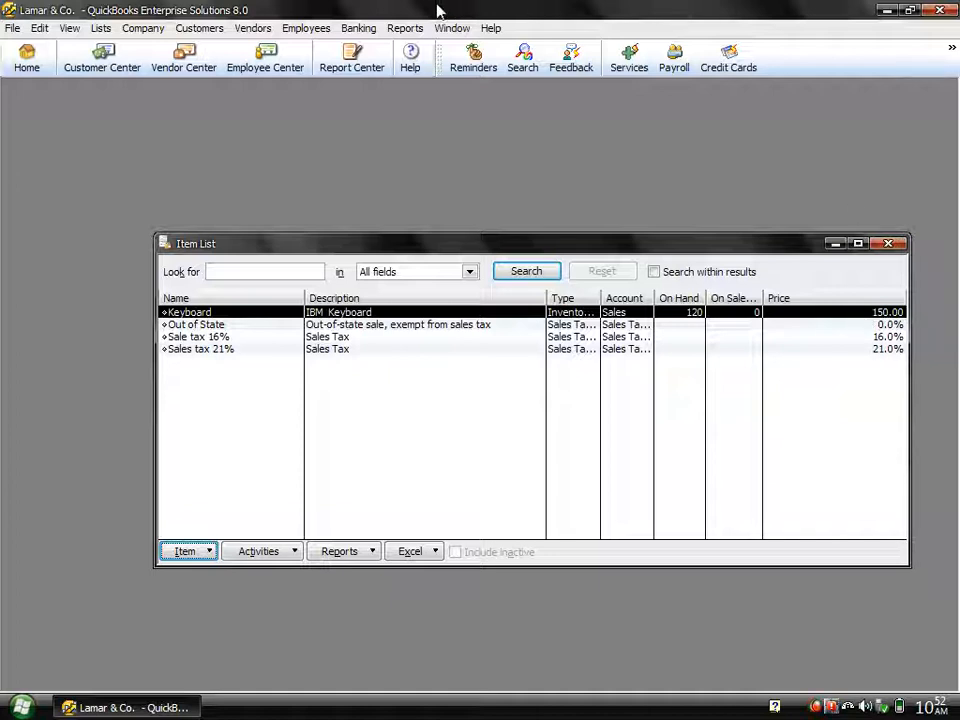
{"action": "left_click", "coordinate": [404, 30]}
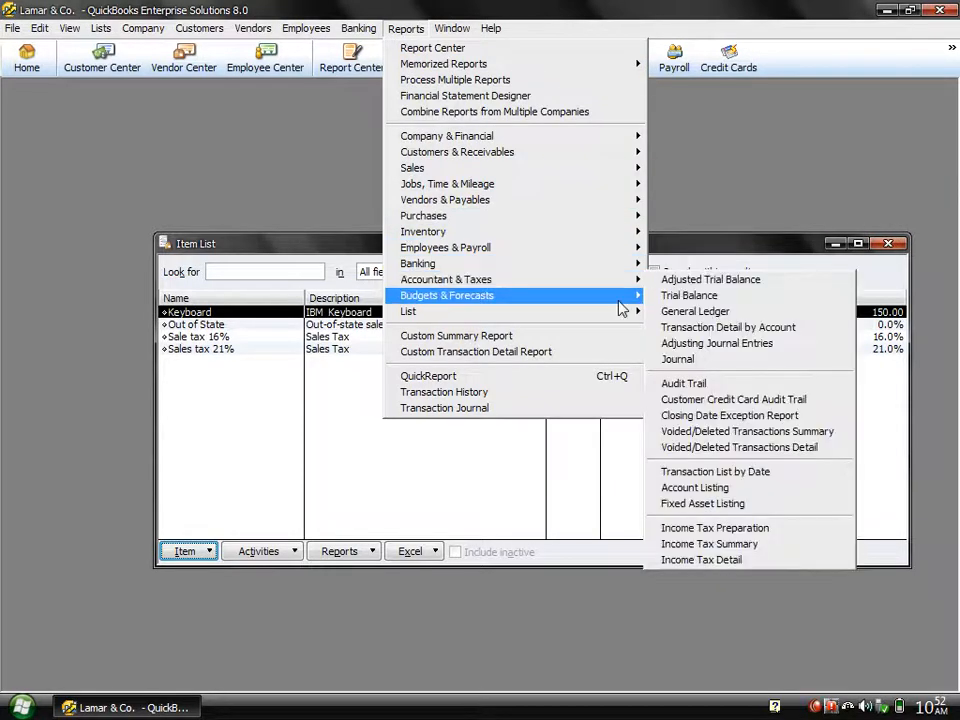
{"action": "left_click", "coordinate": [722, 297]}
{"action": "key", "text": "a"}
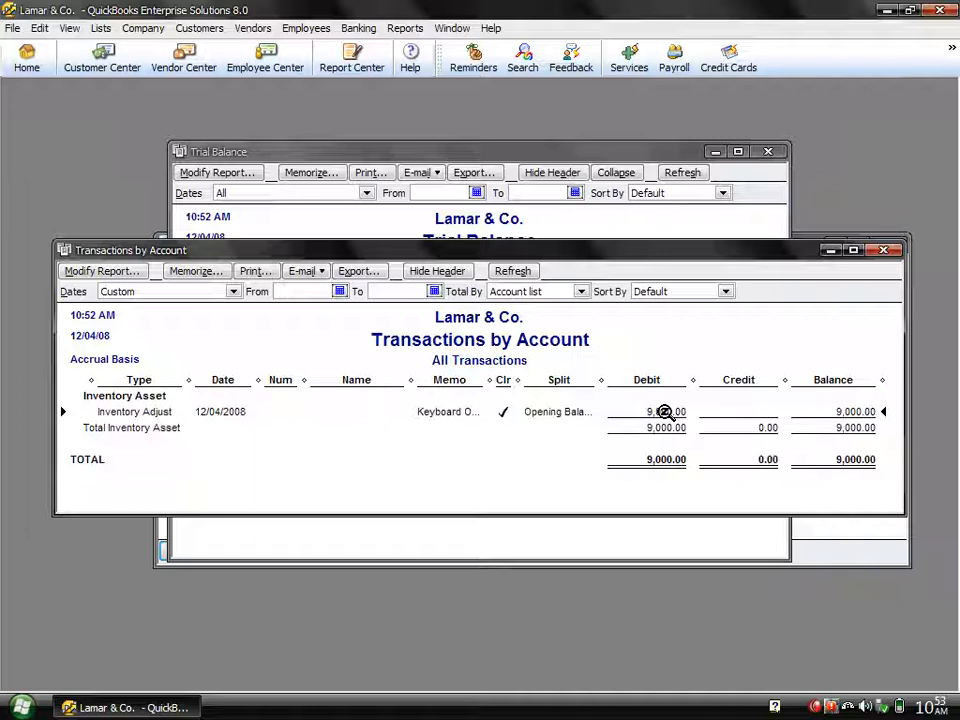
{"action": "left_click", "coordinate": [815, 707]}
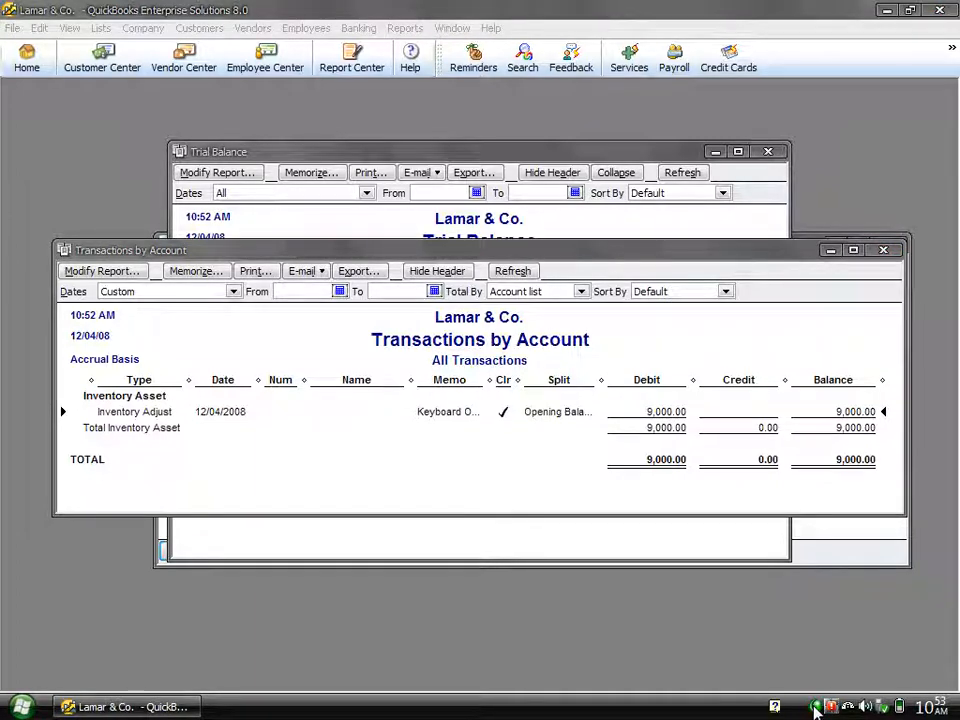
{"action": "right_click", "coordinate": [815, 707]}
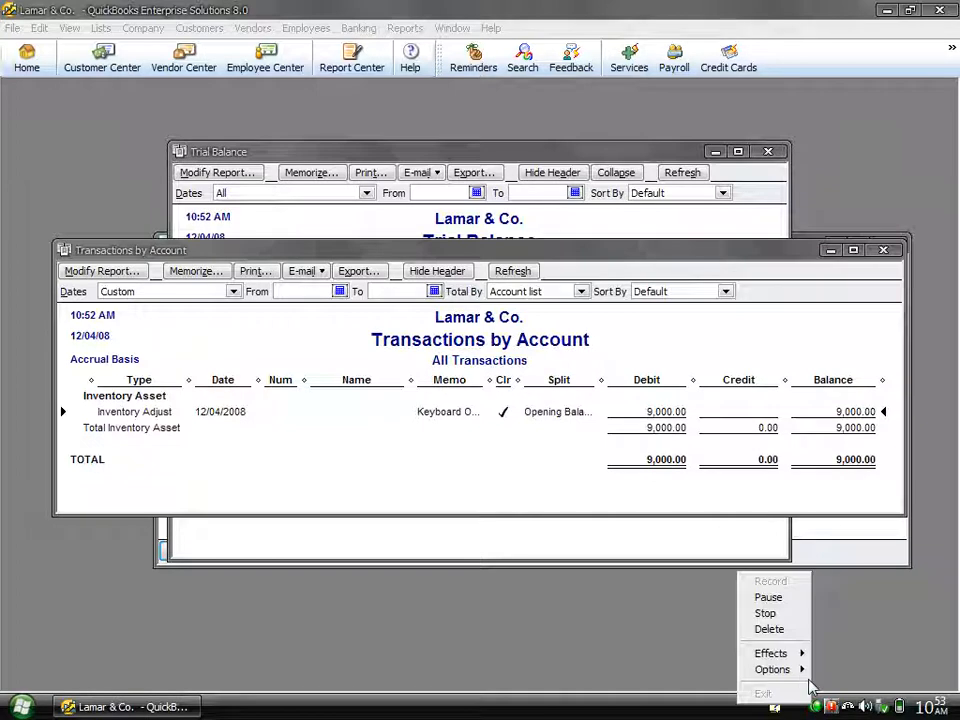
{"action": "left_click", "coordinate": [788, 598]}
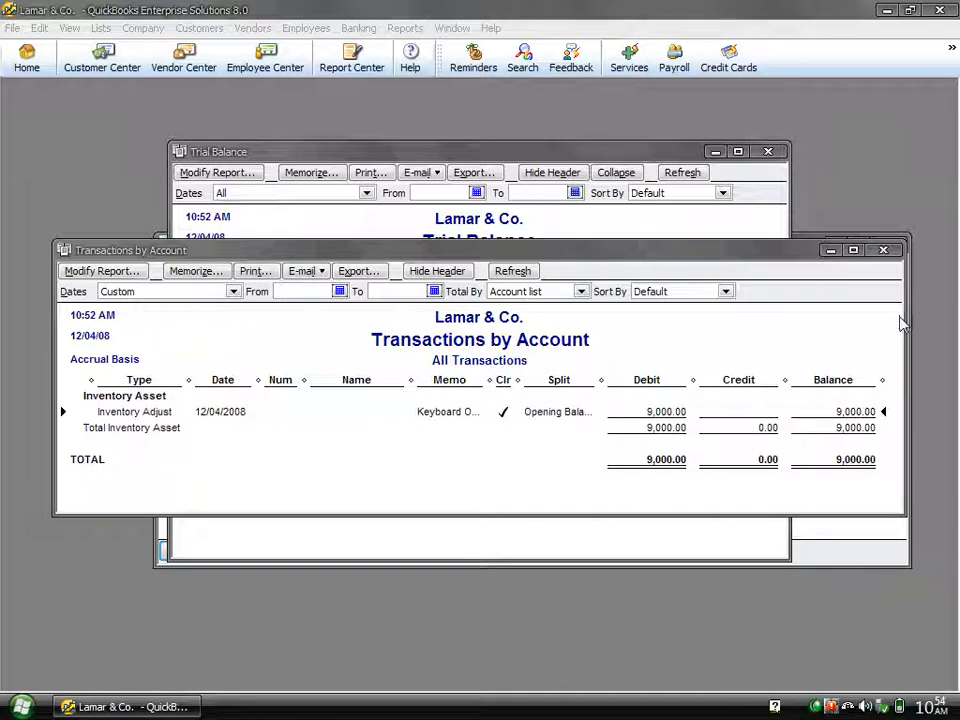
Step: Close the Transactions by Account and Trial Balance reports to return to the Item List
{"action": "left_click", "coordinate": [876, 250]}
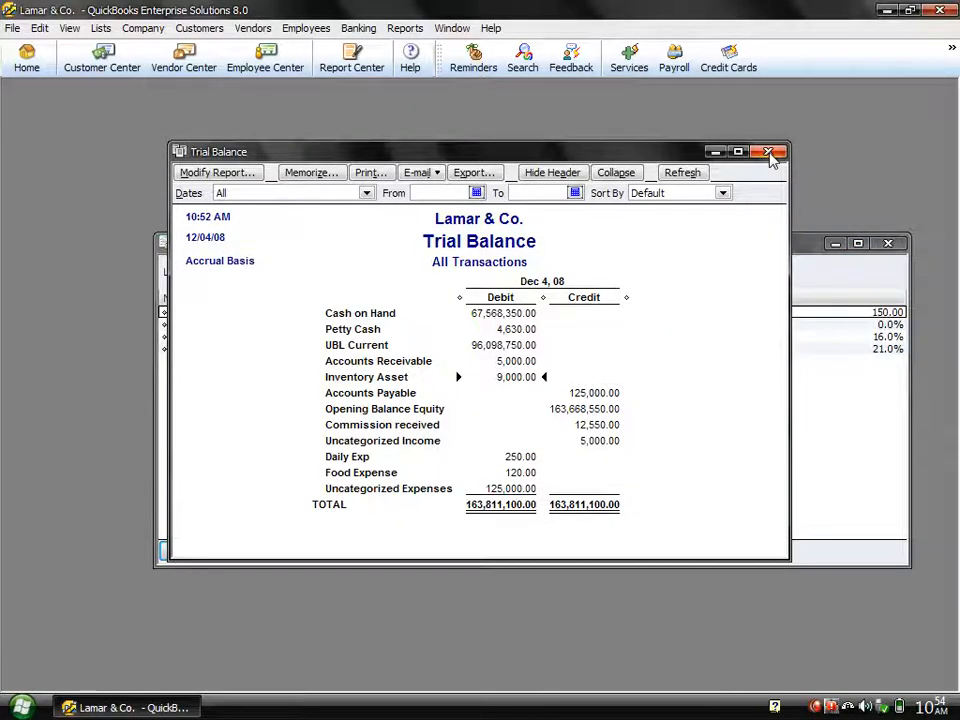
{"action": "left_click", "coordinate": [768, 152]}
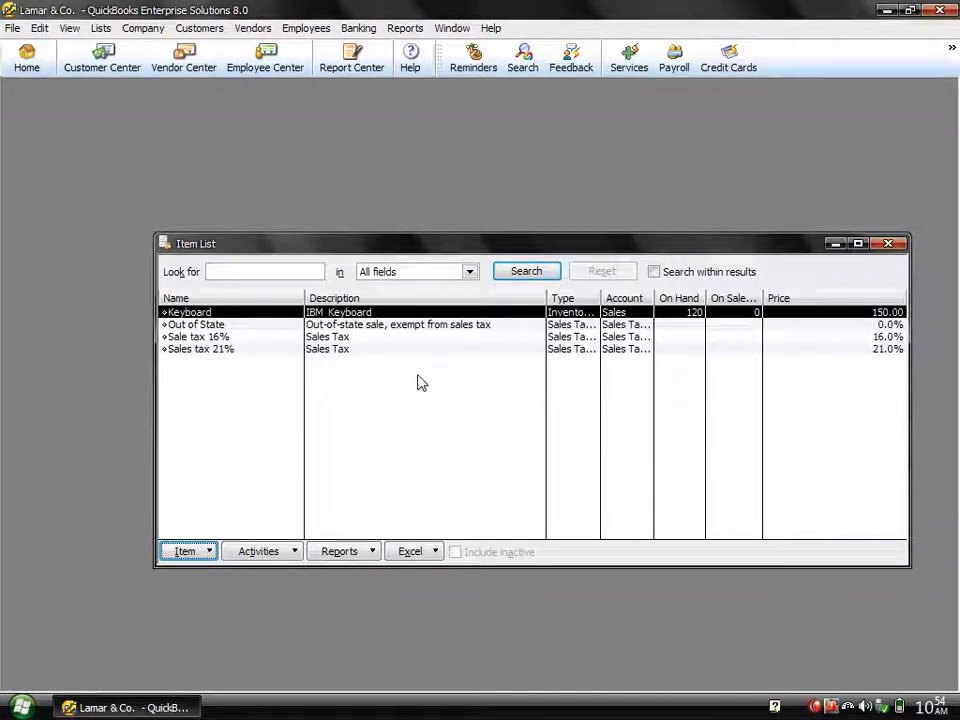
Step: Start another new item of type Inventory Part and name it DVD Rom
{"action": "key", "text": "ctrl+n"}
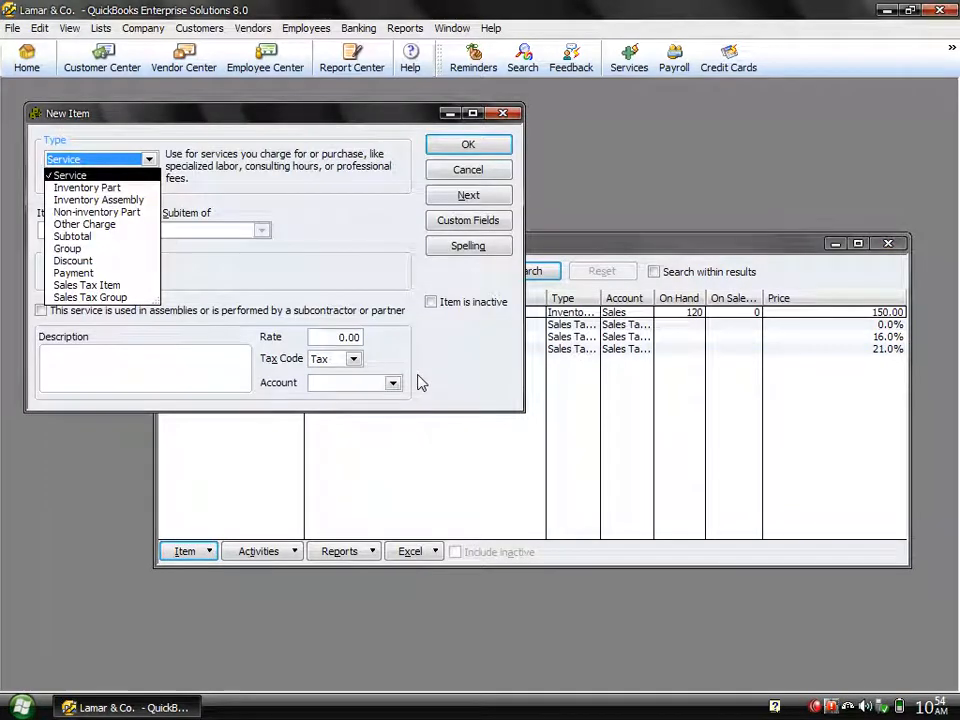
{"action": "left_click", "coordinate": [93, 188]}
{"action": "left_click", "coordinate": [85, 226]}
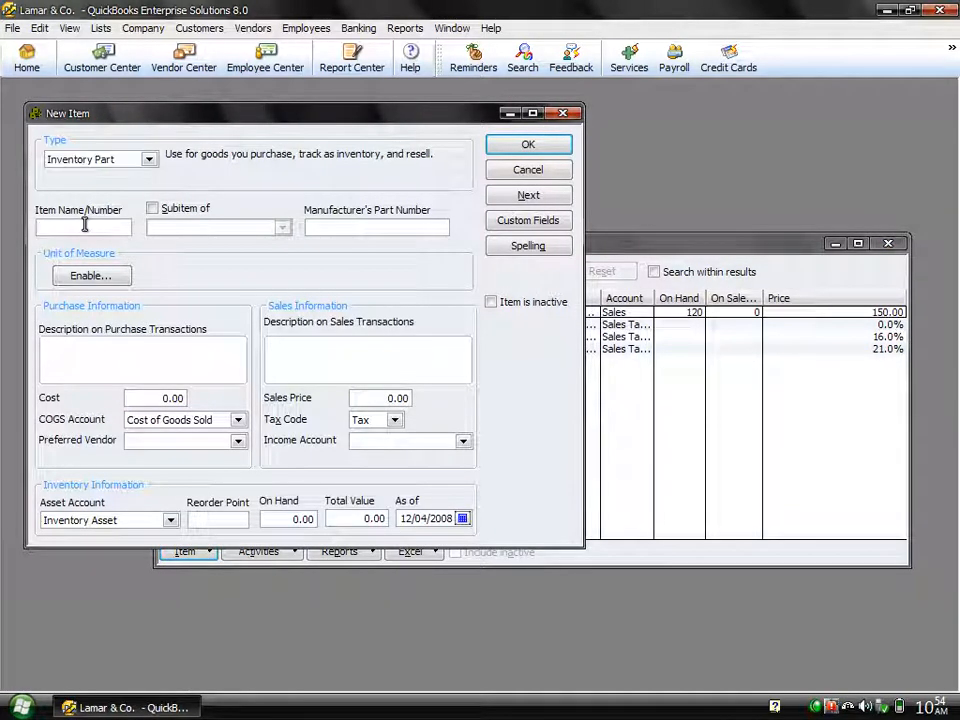
{"action": "type", "text": "DVD Rom"}
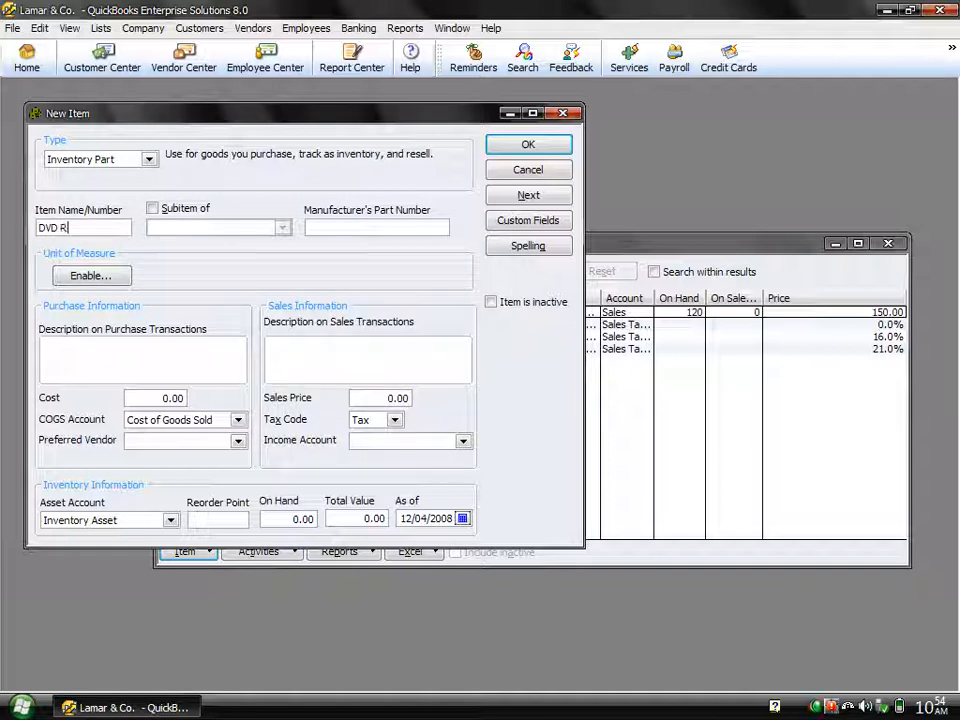
Step: Enter Sony DVD Rom as the item's description for purchase and sales transactions
{"action": "key", "text": "Tab"}
{"action": "key", "text": "Tab"}
{"action": "key", "text": "Tab"}
{"action": "key", "text": "Tab"}
{"action": "type", "text": "Son"}
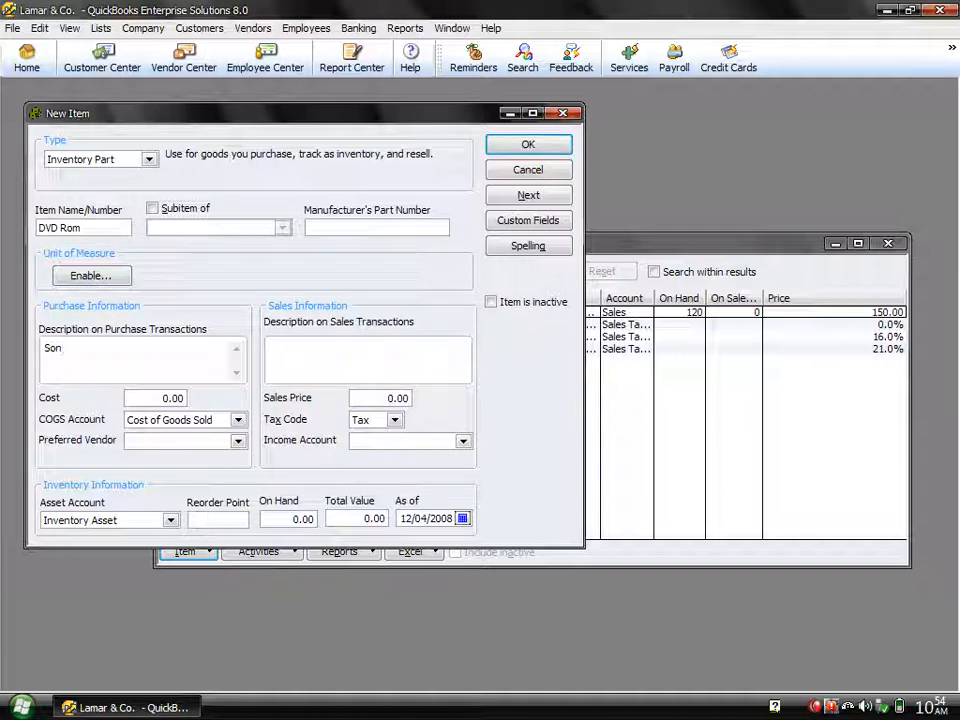
{"action": "type", "text": "y DVD Rom"}
{"action": "key", "text": "Tab"}
{"action": "key", "text": "Tab"}
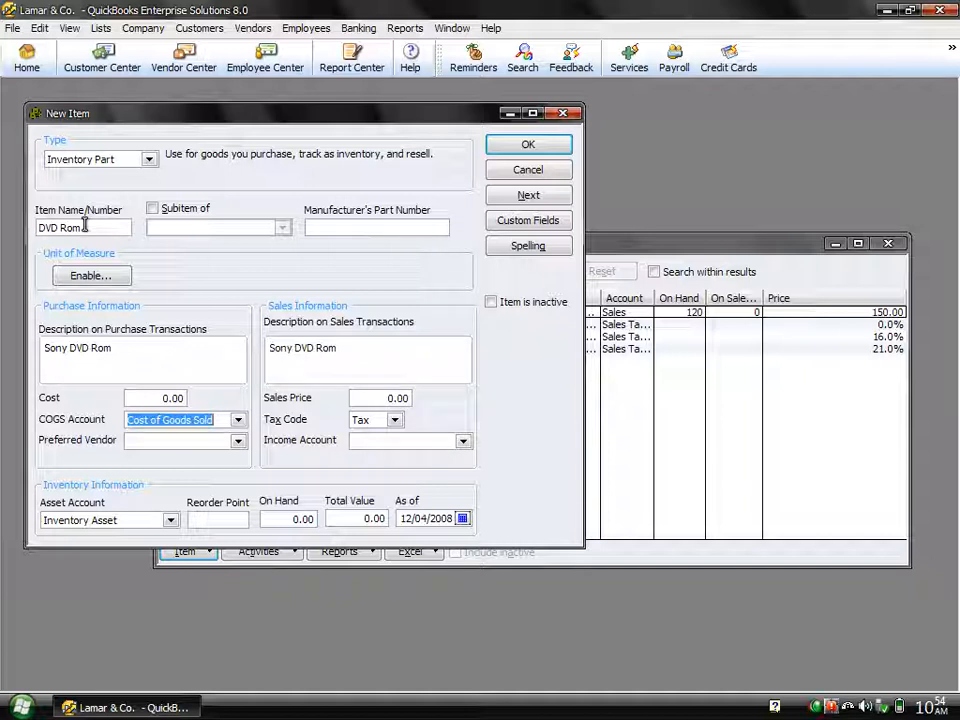
Step: Set the DVD Rom's cost to 1250 and choose the same individual supplier as for the keyboard as preferred vendor
{"action": "key", "text": "shift+Tab"}
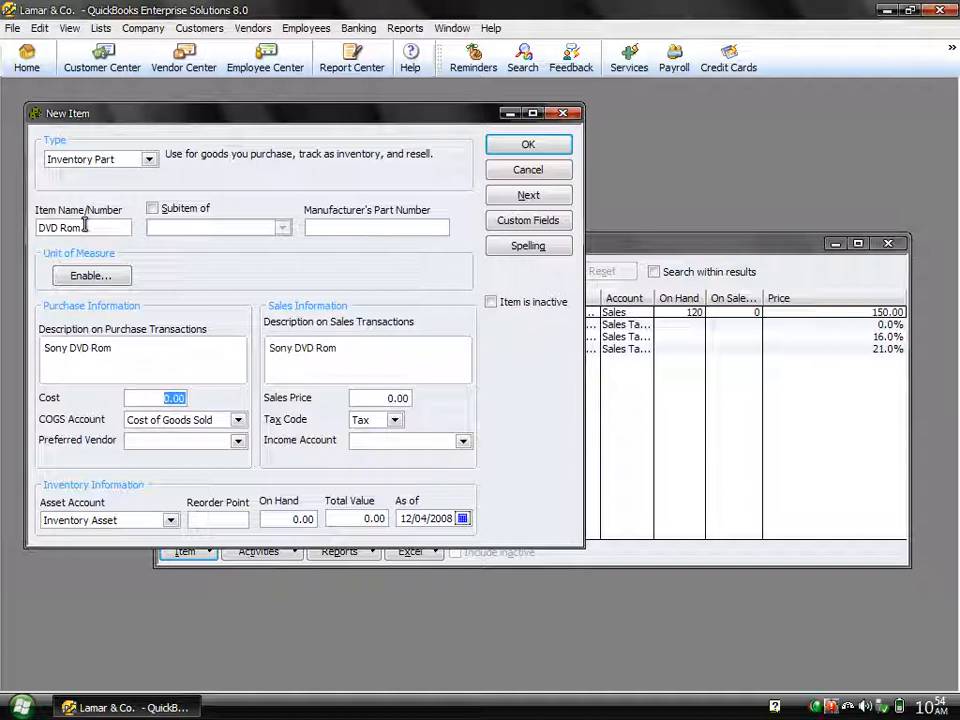
{"action": "type", "text": "1250"}
{"action": "key", "text": "Tab"}
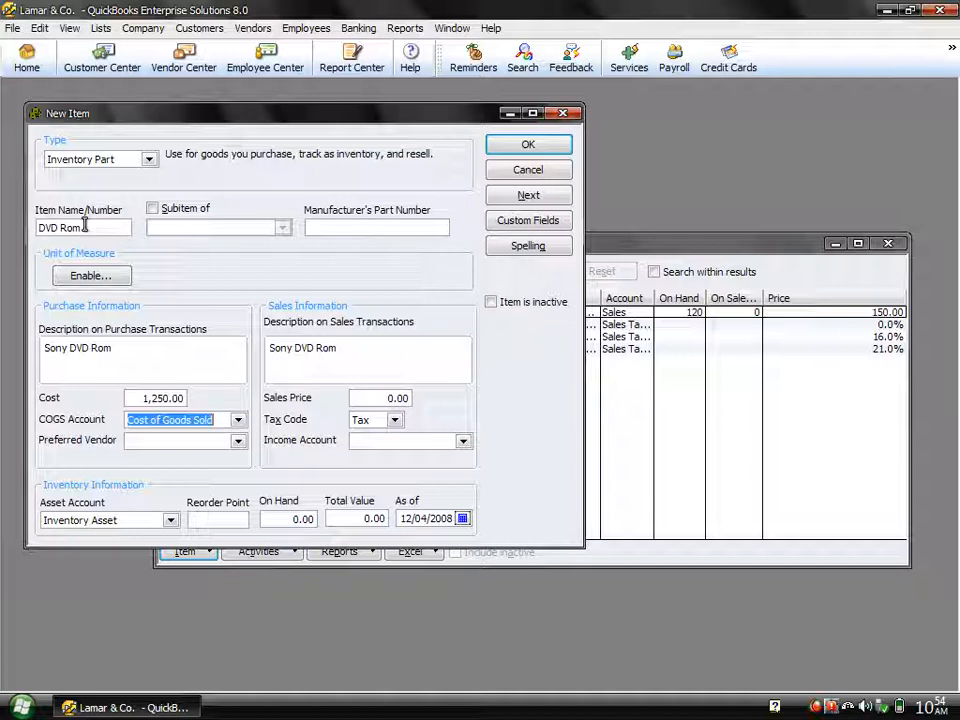
{"action": "key", "text": "Tab"}
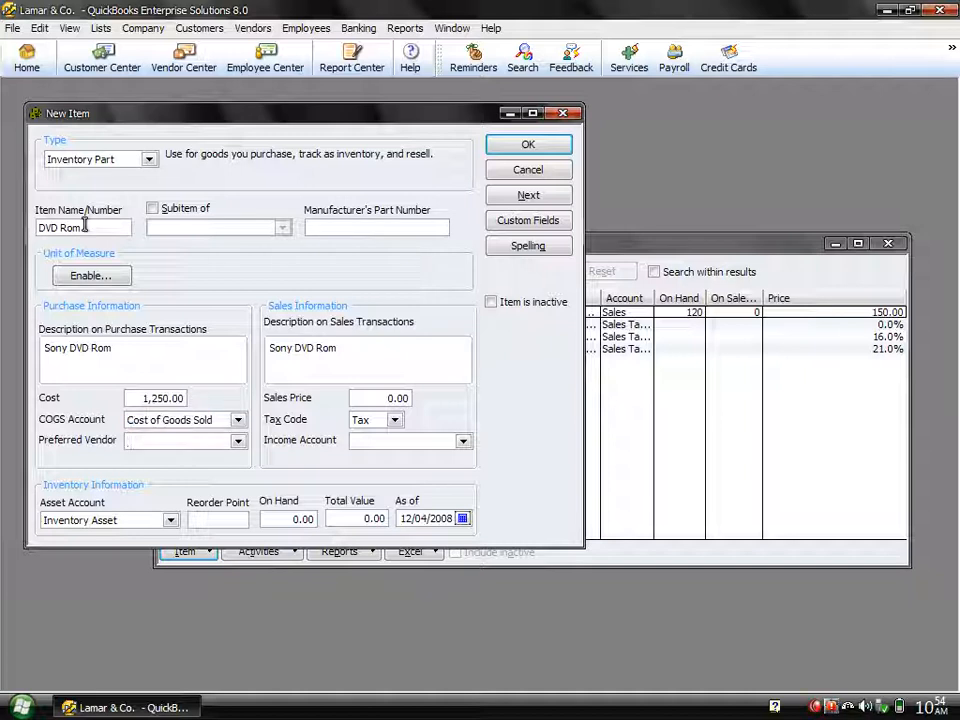
{"action": "type", "text": "Ahmad"}
{"action": "key", "text": "Tab"}
Step: Set the DVD Rom's sales price to 2100 and its income account to Sales, keeping the Tax code and Inventory Asset account
{"action": "key", "text": "Tab"}
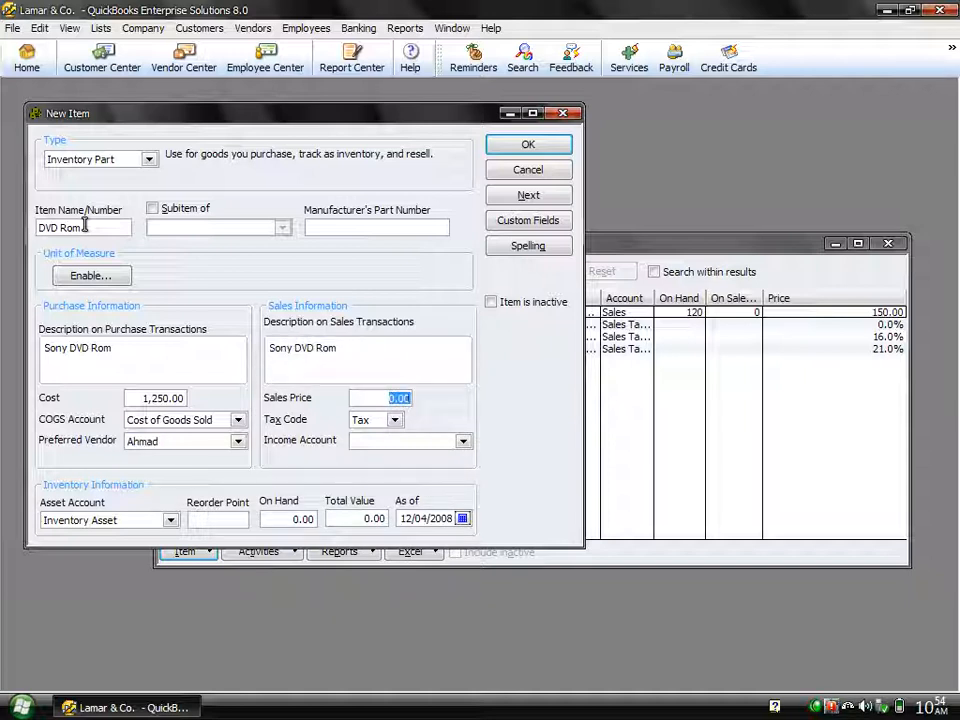
{"action": "type", "text": "2100"}
{"action": "key", "text": "Tab"}
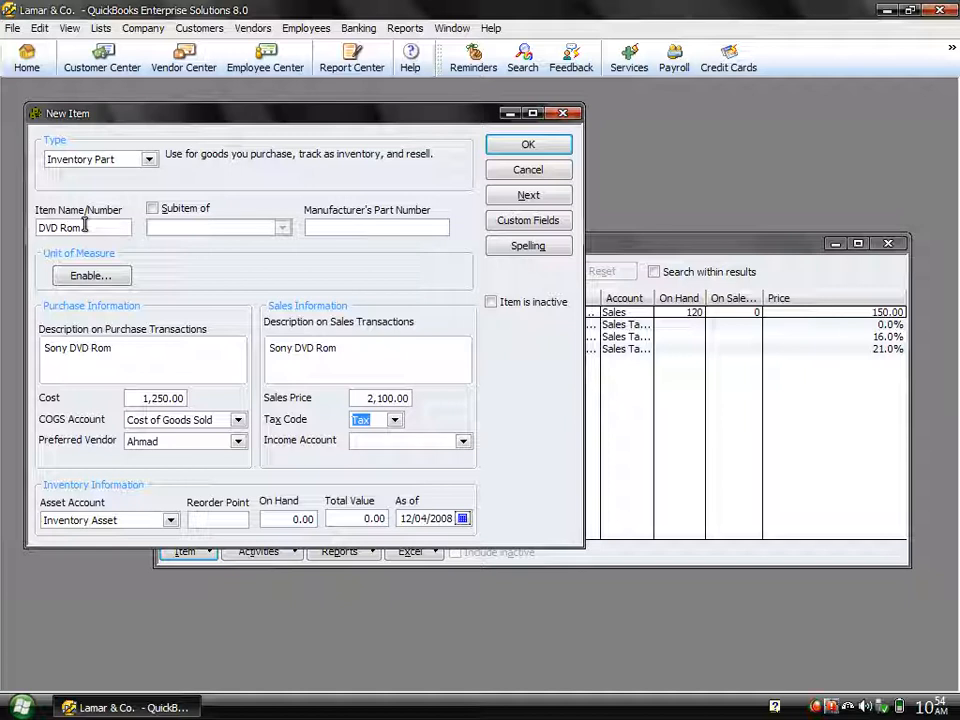
{"action": "key", "text": "Tab"}
{"action": "type", "text": "Sales"}
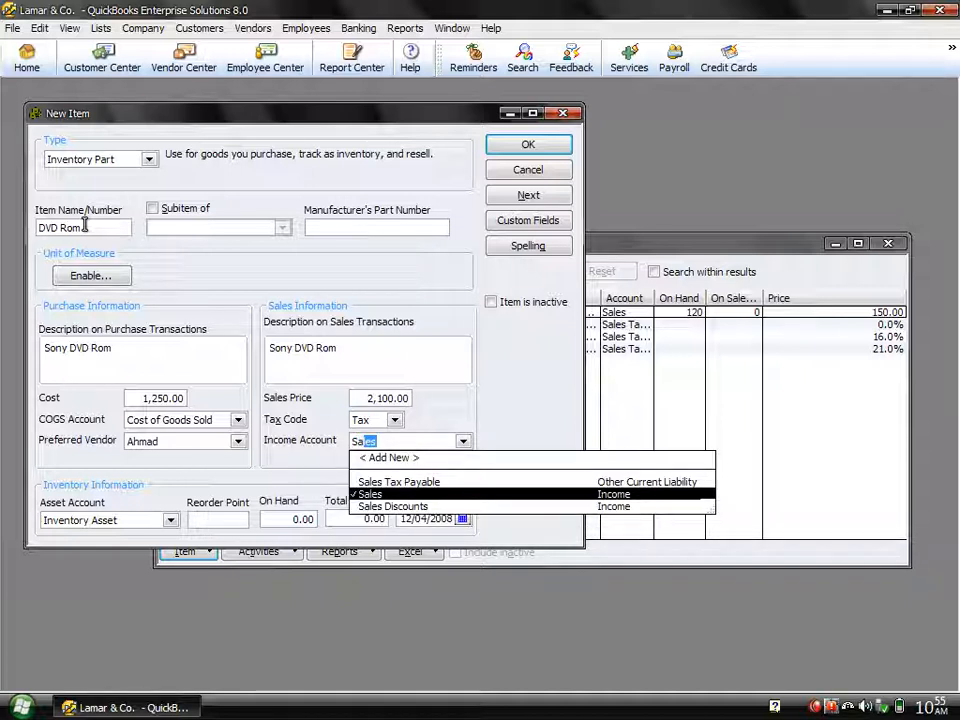
{"action": "key", "text": "Tab"}
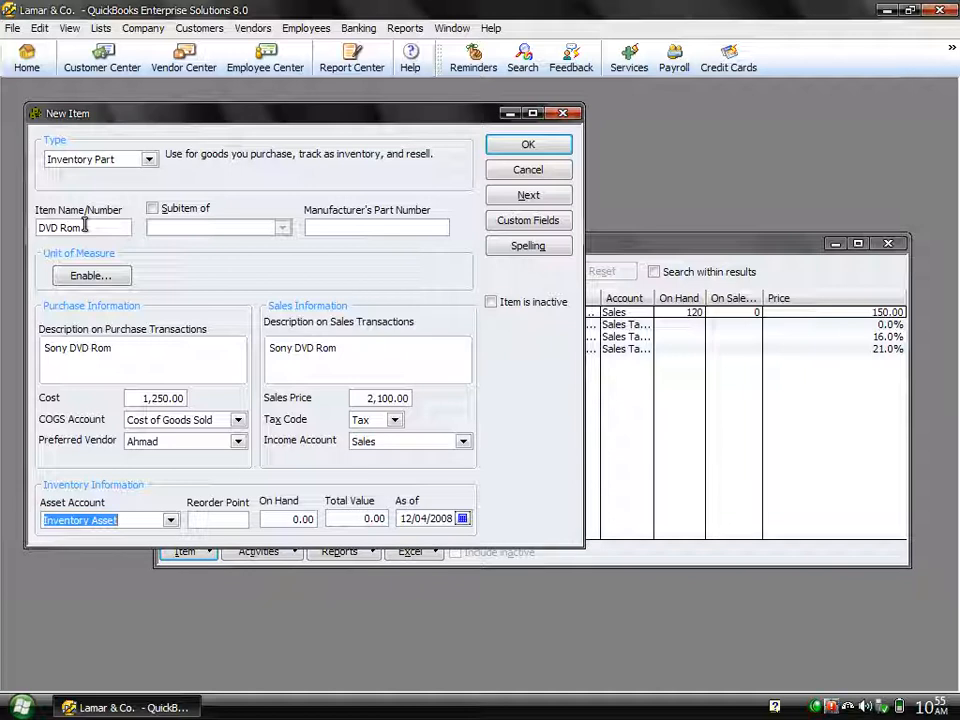
{"action": "key", "text": "Tab"}
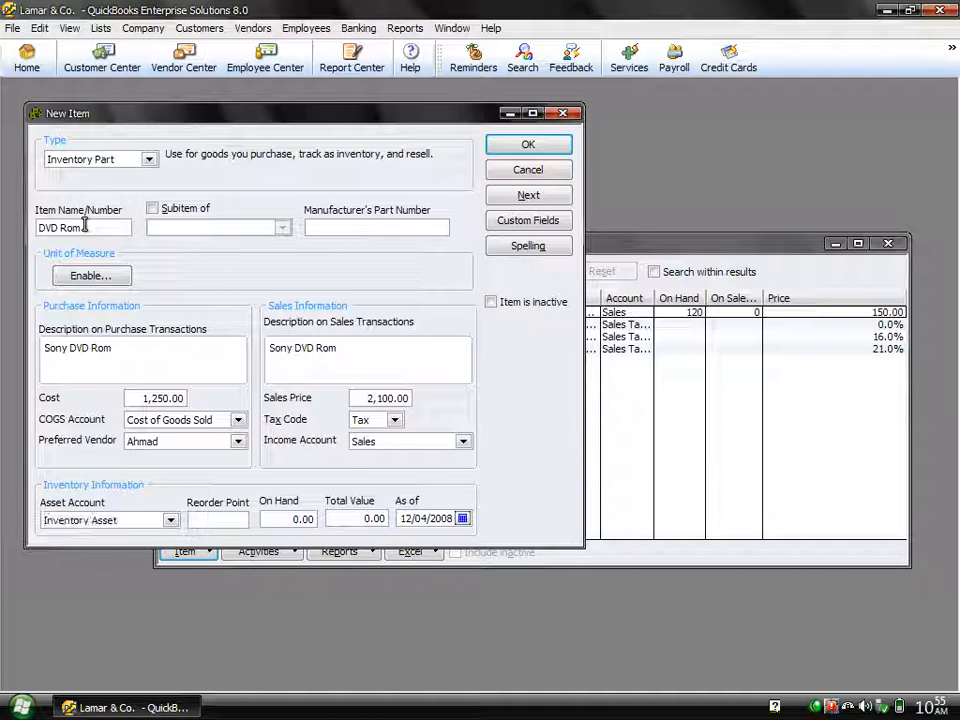
Step: Set the DVD Rom's reorder point to 6 and its on-hand quantity to 24
{"action": "type", "text": "6"}
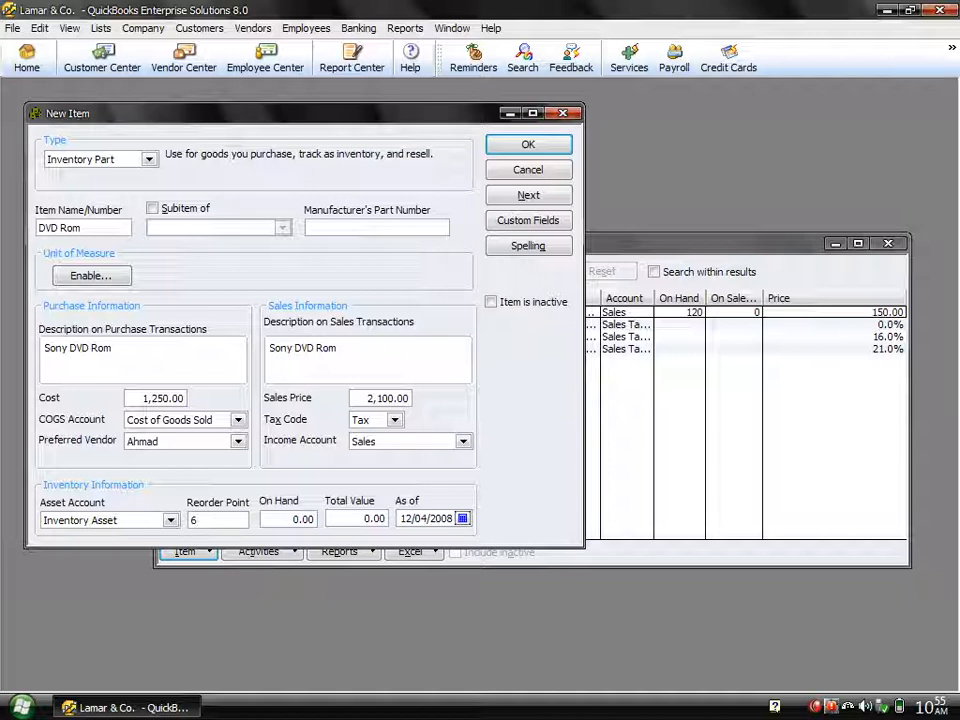
{"action": "key", "text": "Tab"}
{"action": "type", "text": "24"}
{"action": "key", "text": "Tab"}
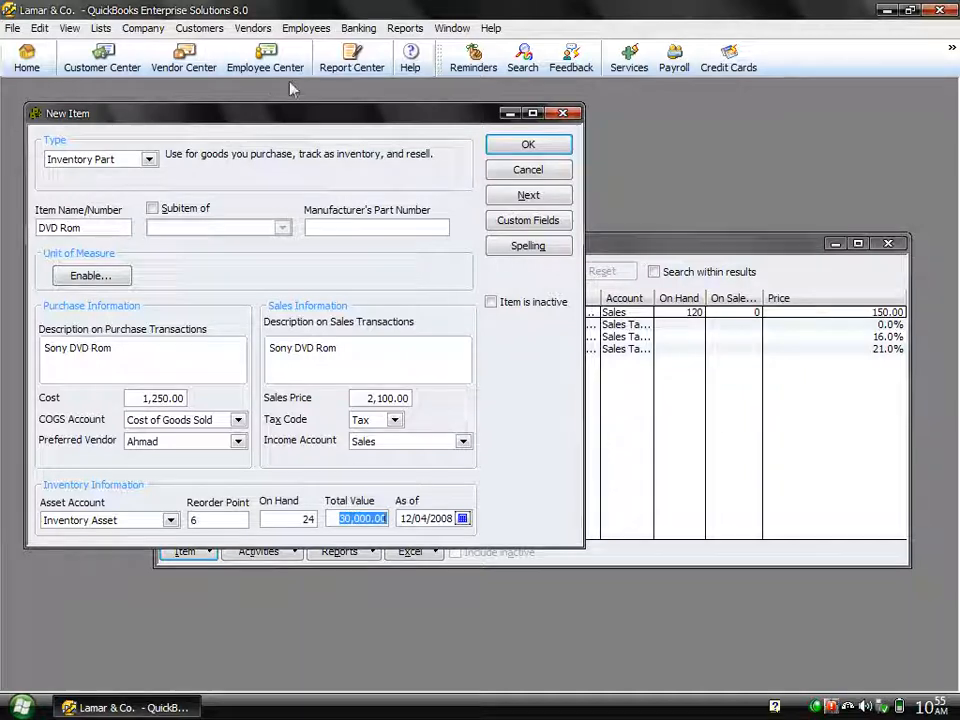
Step: Save the DVD Rom item, ignoring all occurrences of the words flagged by the spelling check
{"action": "left_click", "coordinate": [504, 151]}
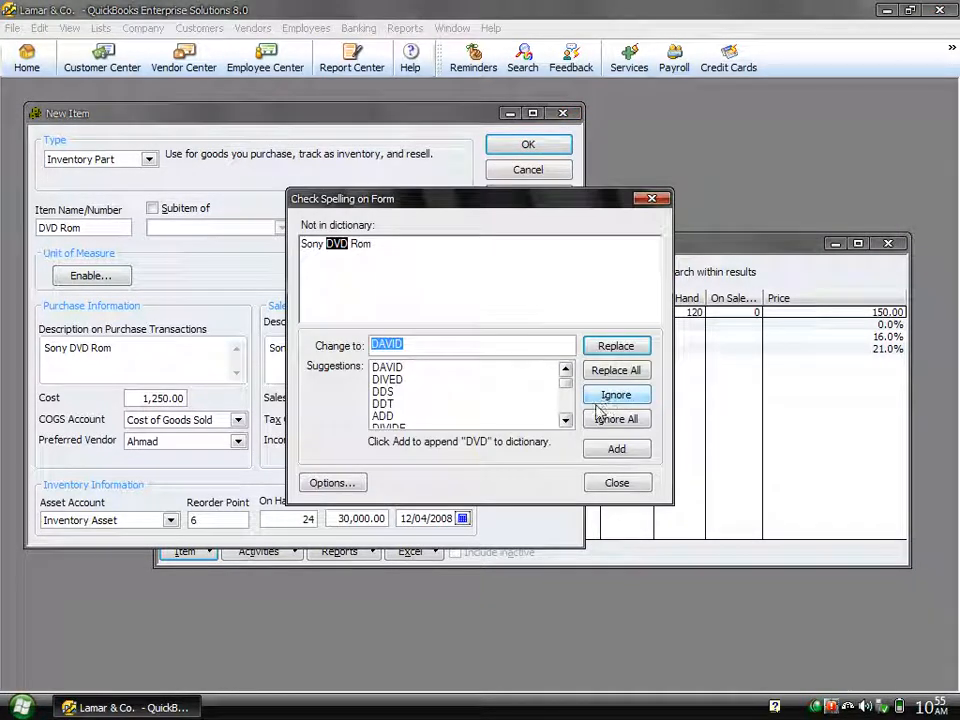
{"action": "left_click", "coordinate": [603, 420]}
{"action": "left_click", "coordinate": [607, 420]}
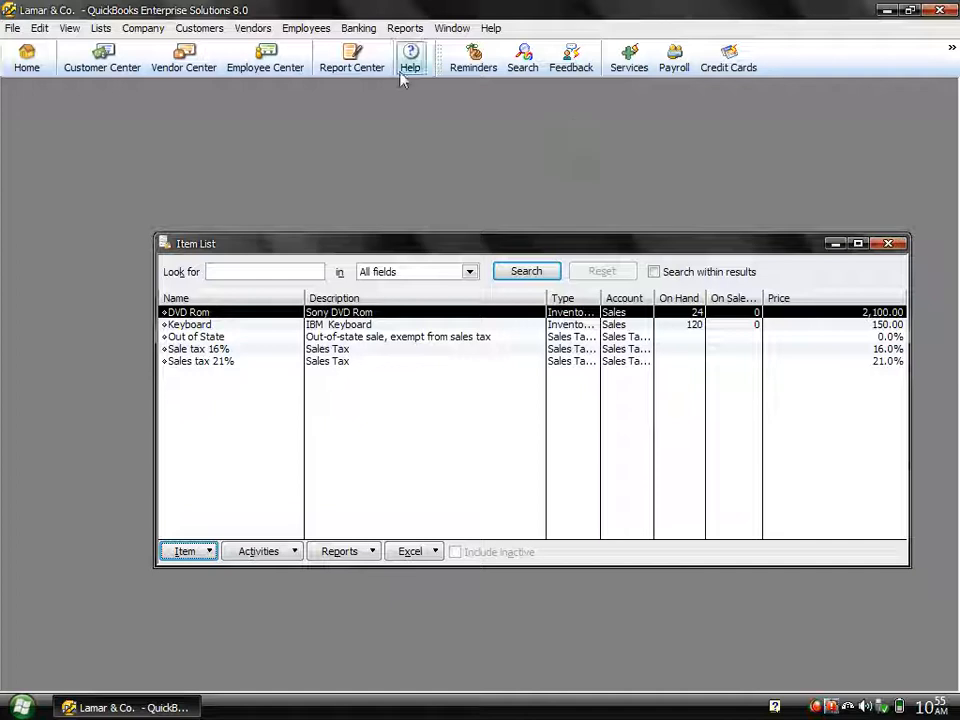
Step: Open the Trial Balance report and set its date range to All
{"action": "left_click", "coordinate": [401, 30]}
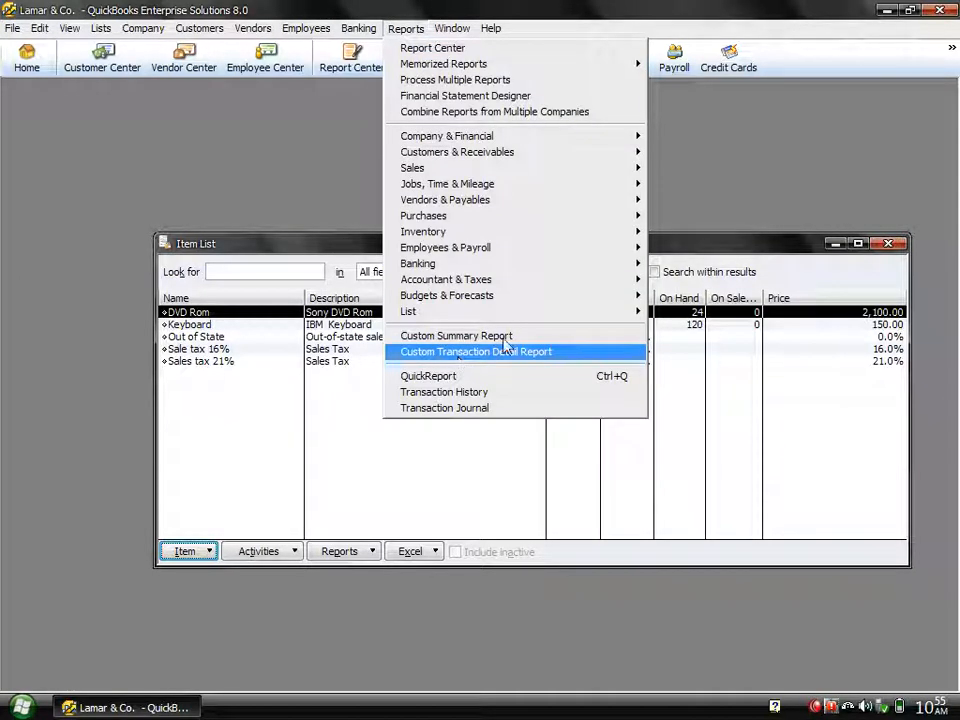
{"action": "mouse_move", "coordinate": [602, 285]}
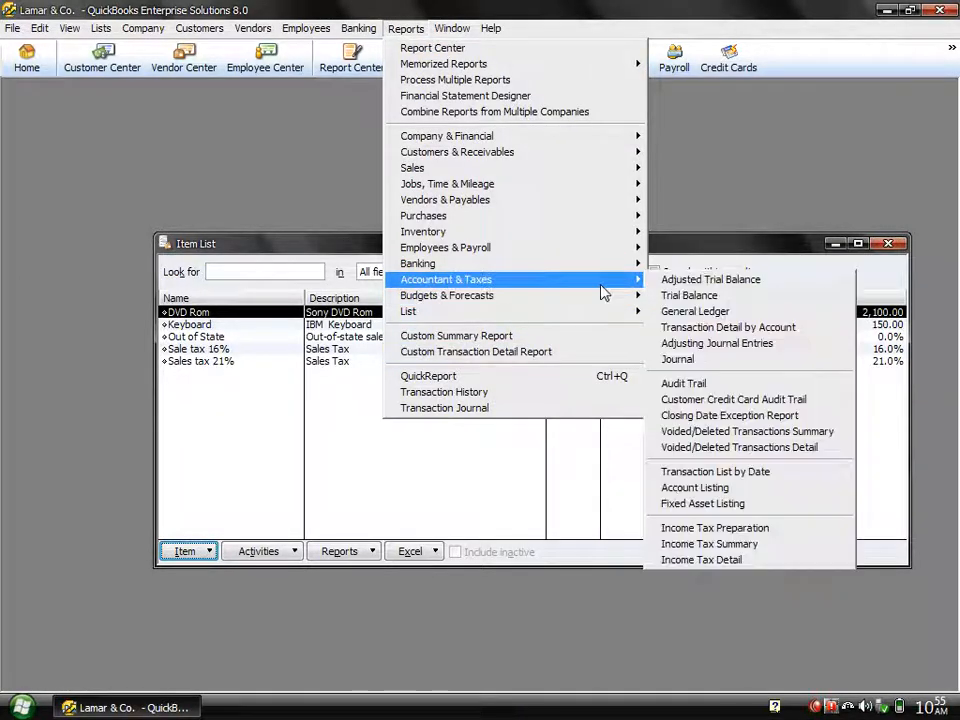
{"action": "left_click", "coordinate": [679, 296]}
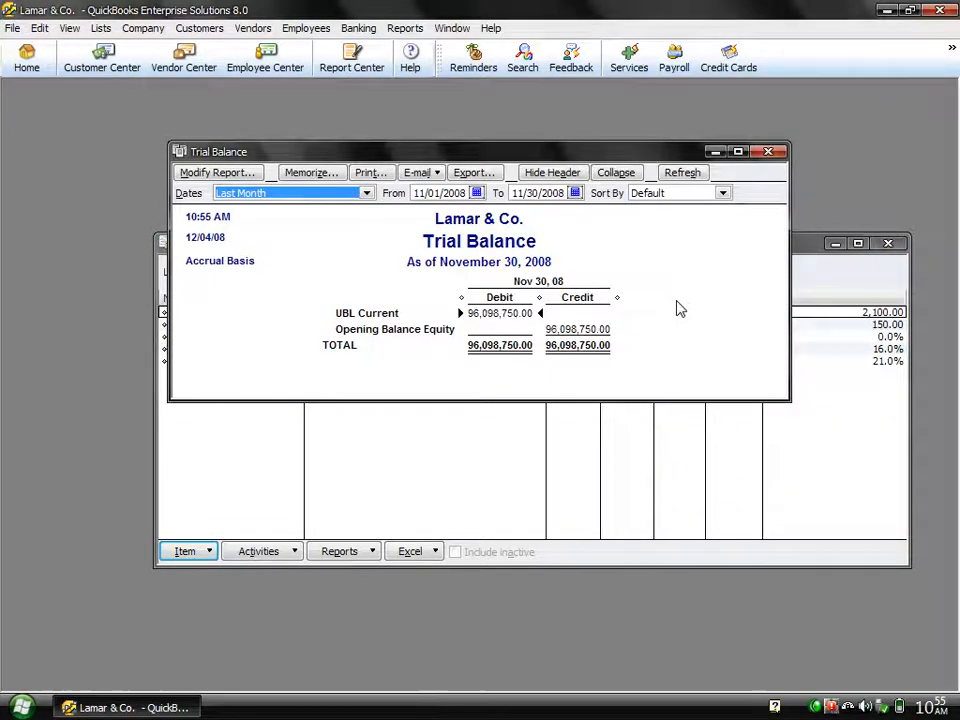
{"action": "key", "text": "a"}
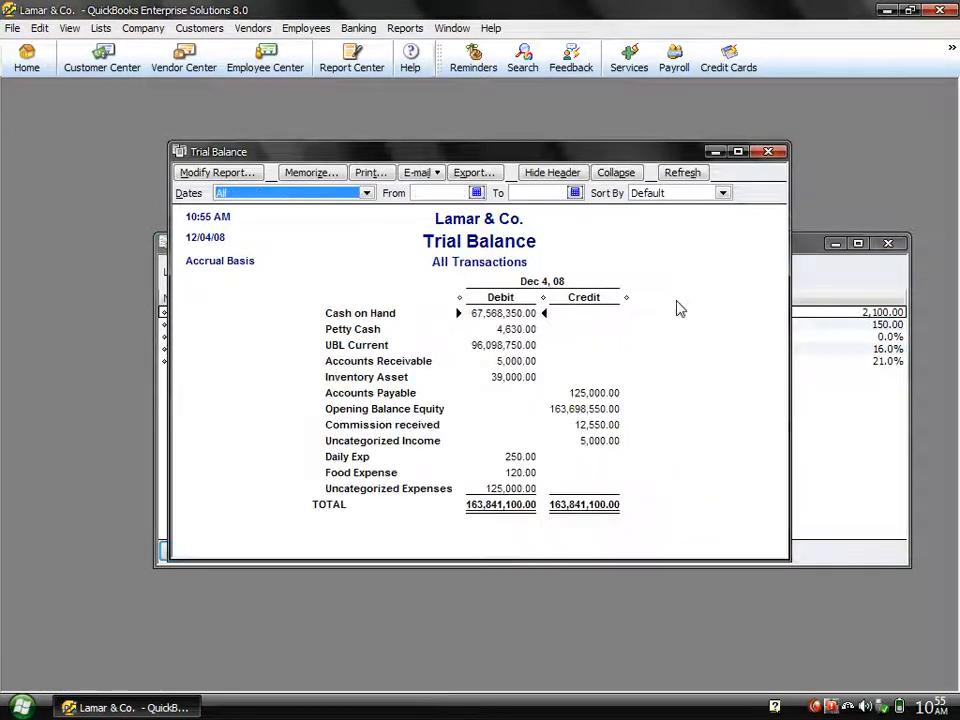
Step: Open the transaction detail behind the Inventory Asset balance and select the DVD Rom inventory adjustment line
{"action": "left_click", "coordinate": [498, 378]}
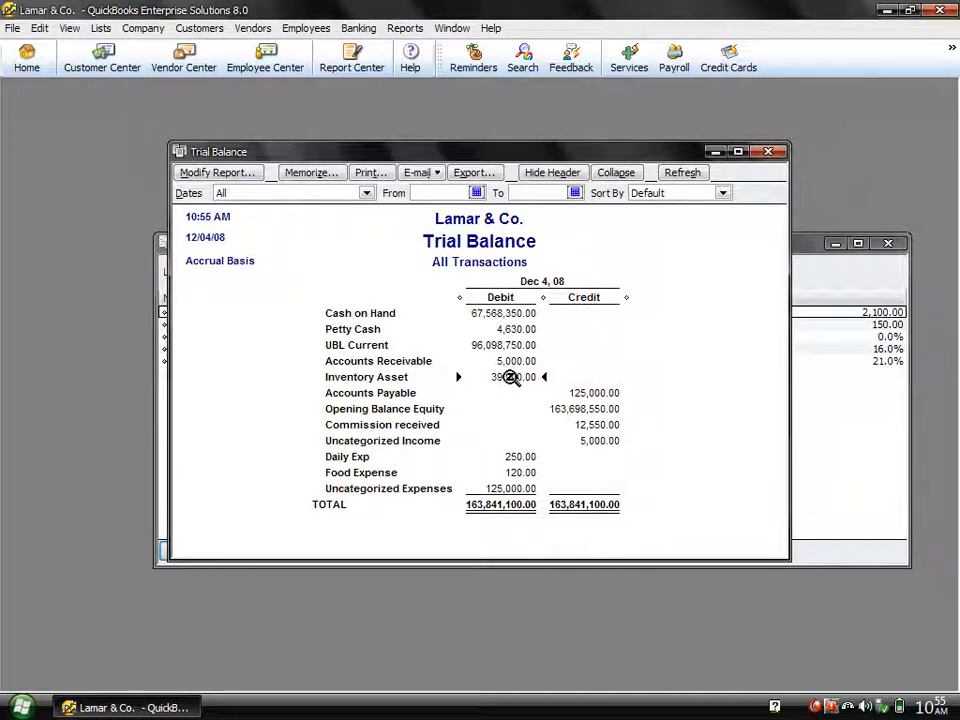
{"action": "double_click", "coordinate": [510, 378]}
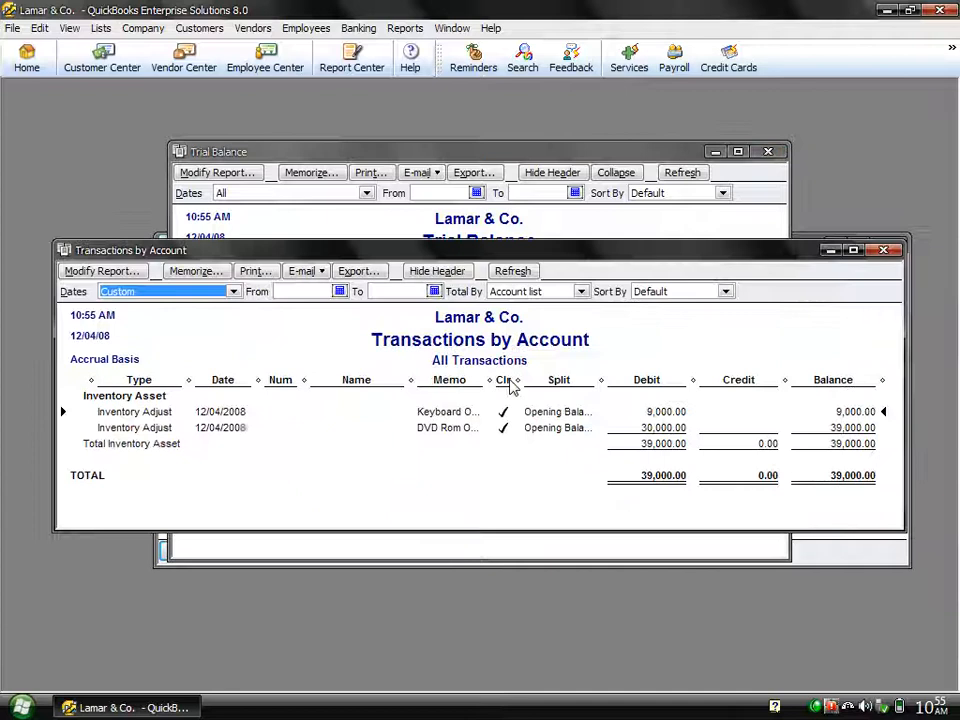
{"action": "left_click", "coordinate": [429, 433]}
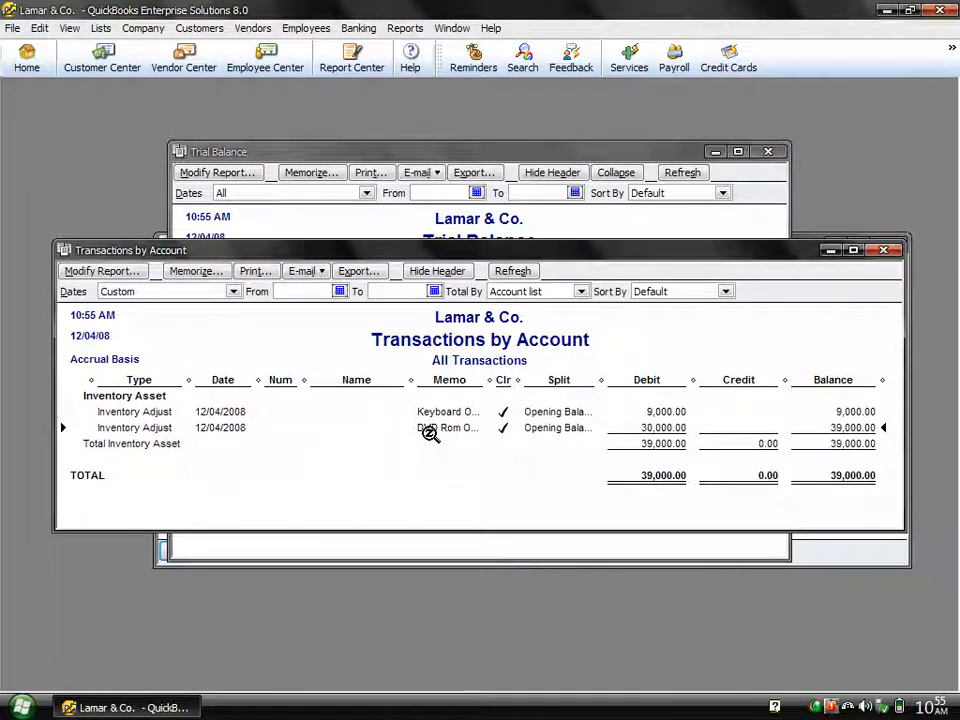
{"action": "right_click", "coordinate": [817, 708]}
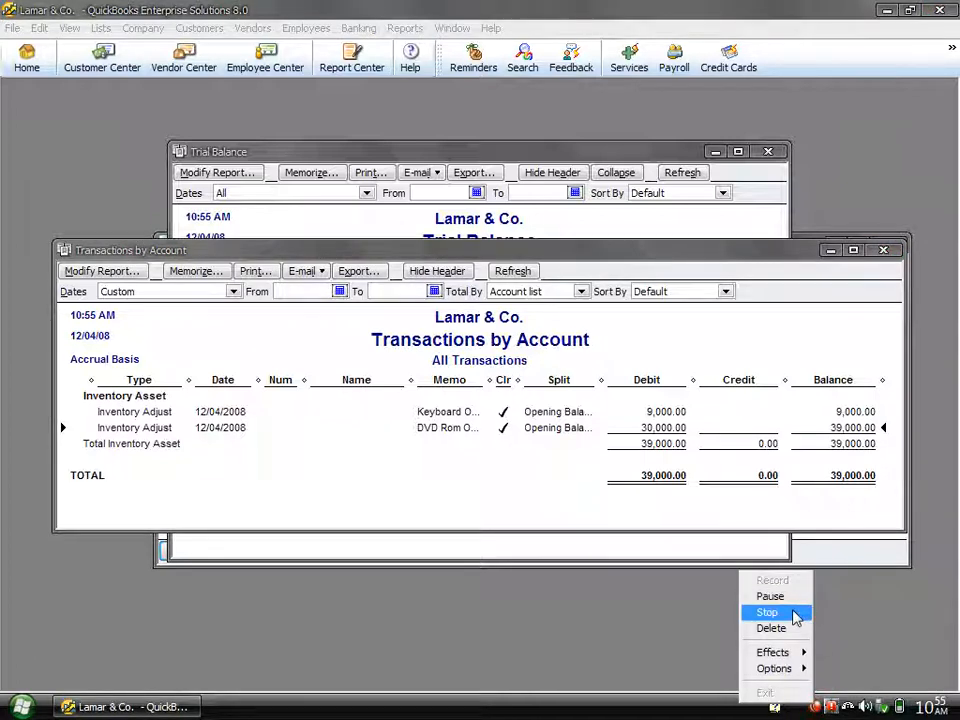